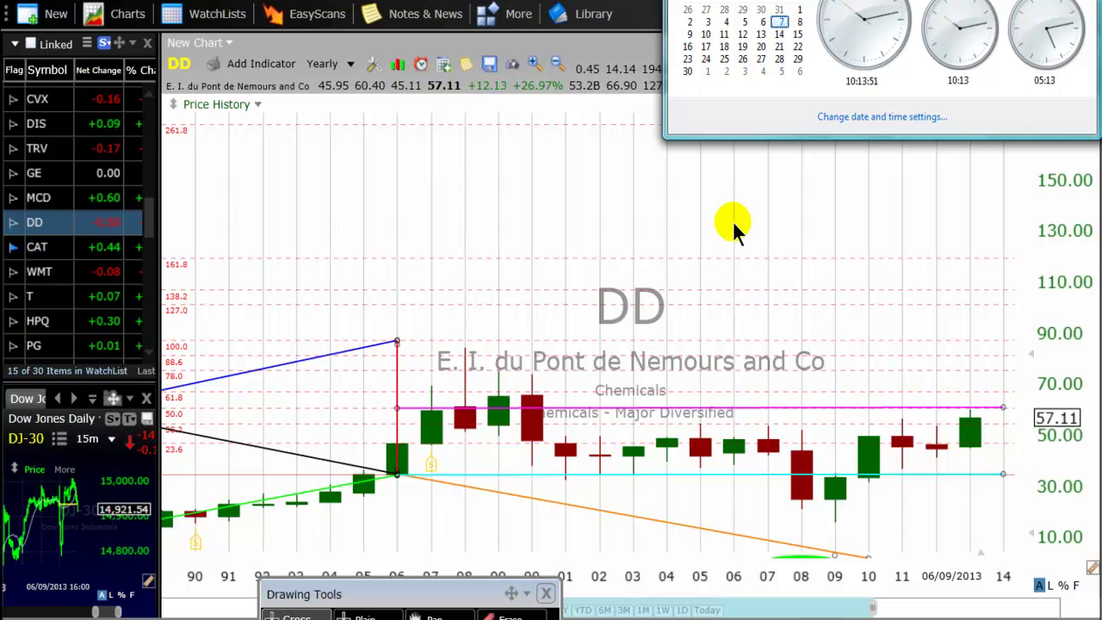
Draw a trend line from the 1996 low at about 35 down to 2012 at about 15, passing just above the 2009 low.
left_click(585, 222)
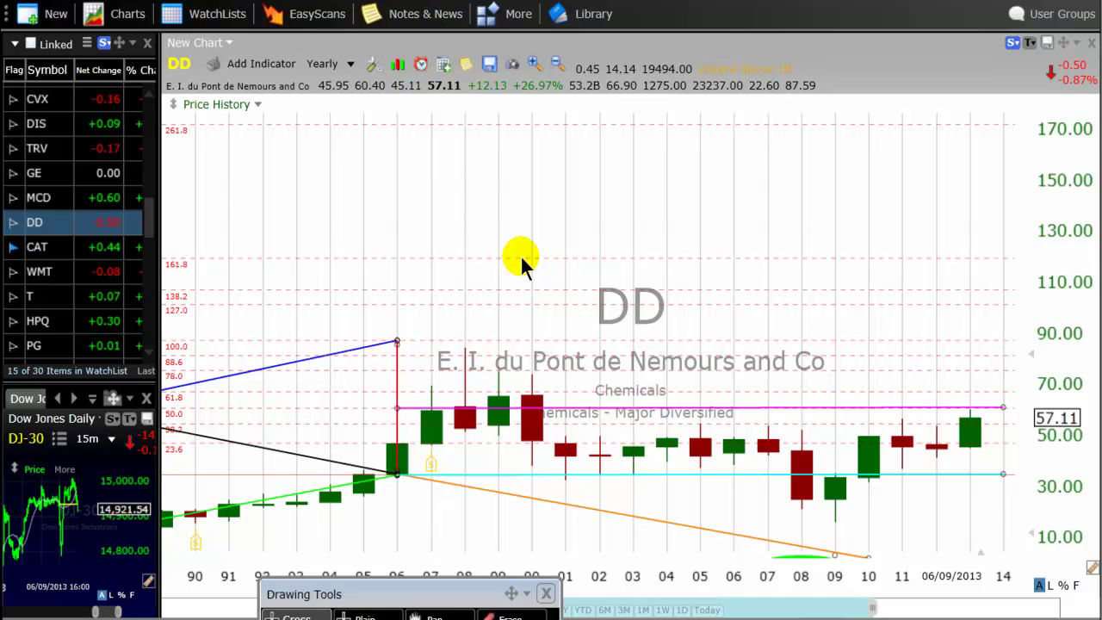
left_click(398, 591)
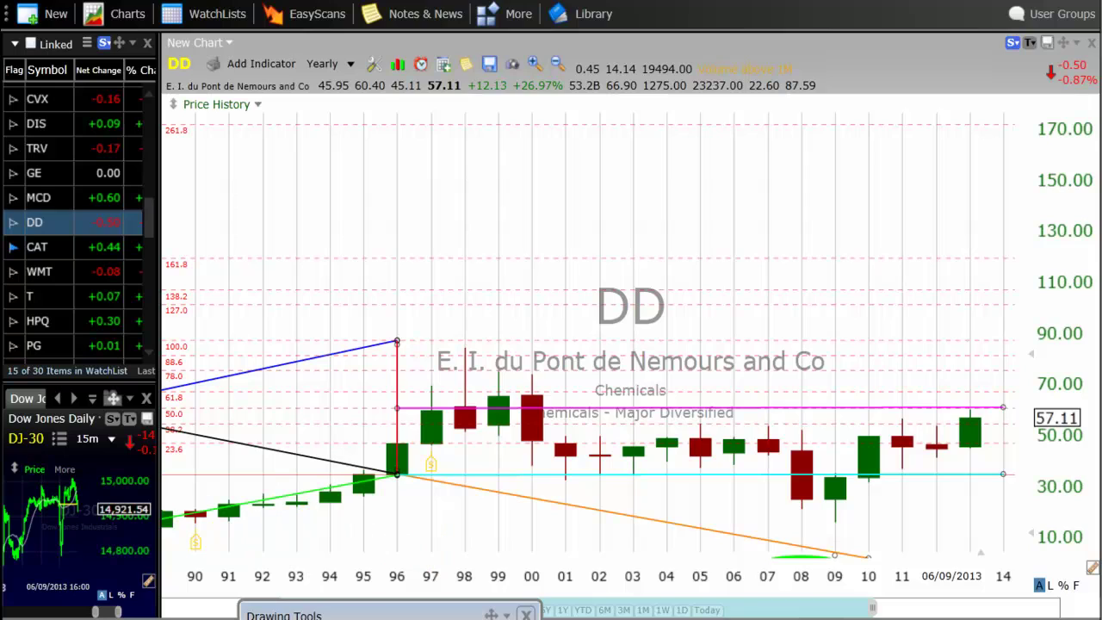
left_click_drag(372, 616, 389, 560)
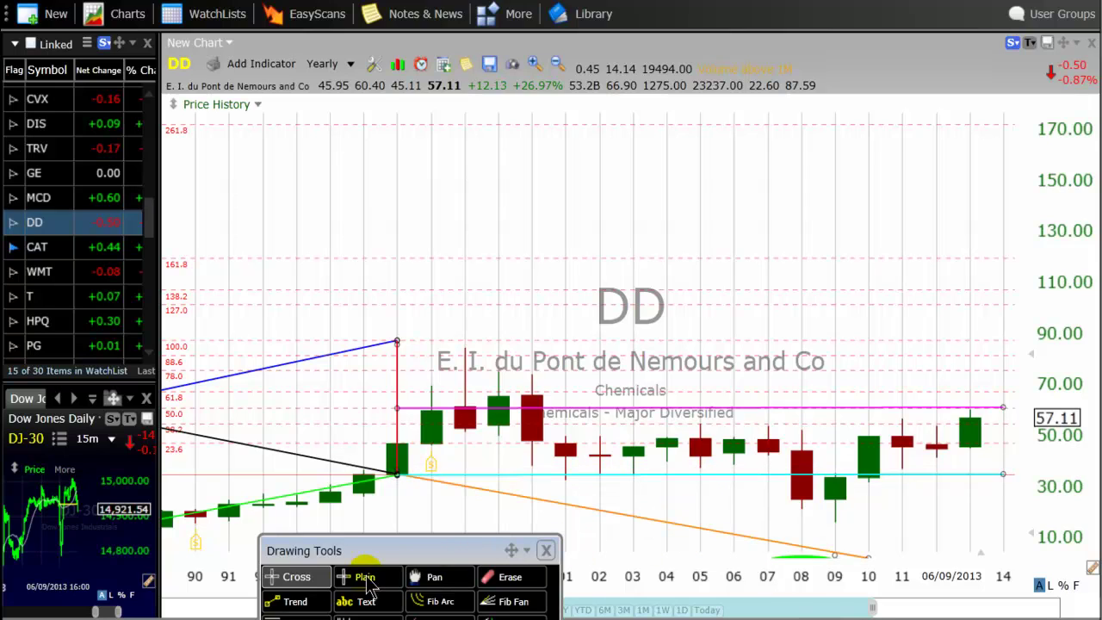
left_click(284, 601)
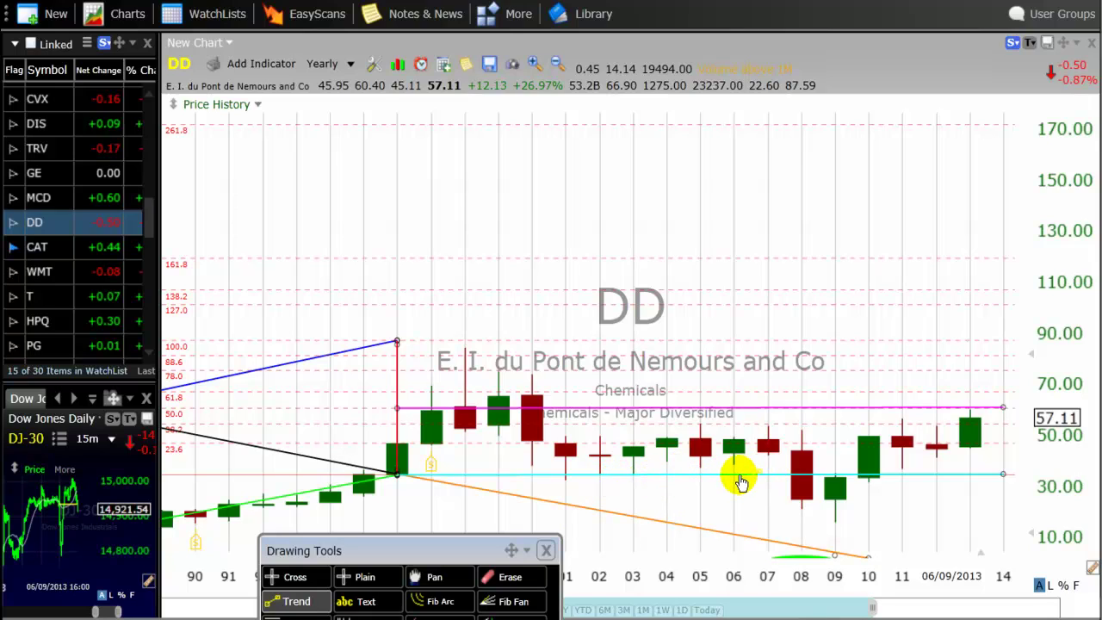
left_click(274, 609)
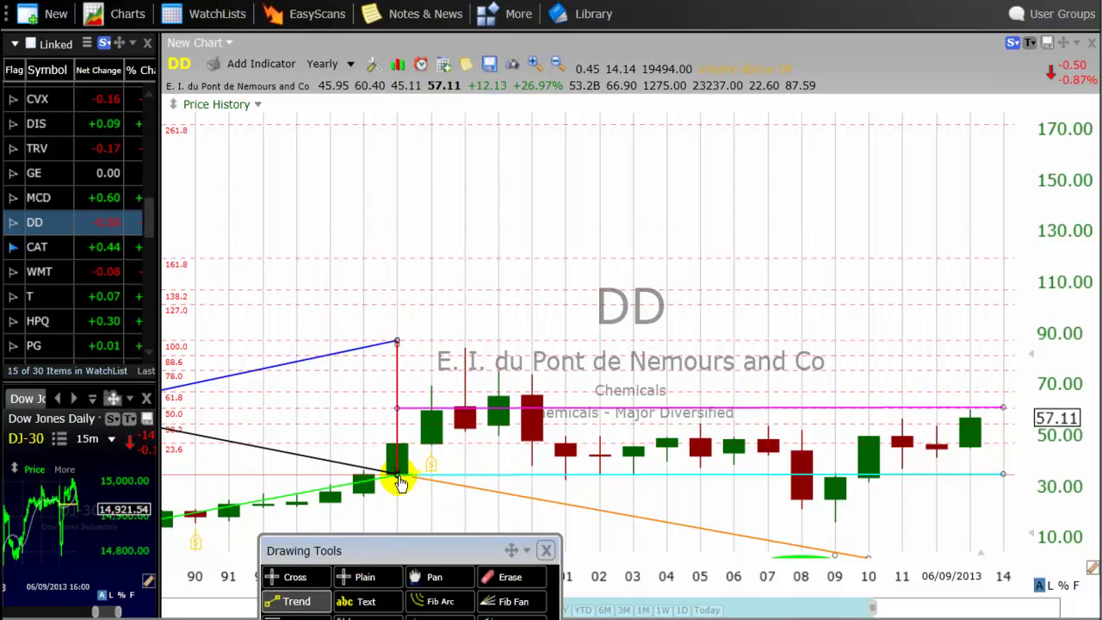
left_click_drag(398, 475, 934, 526)
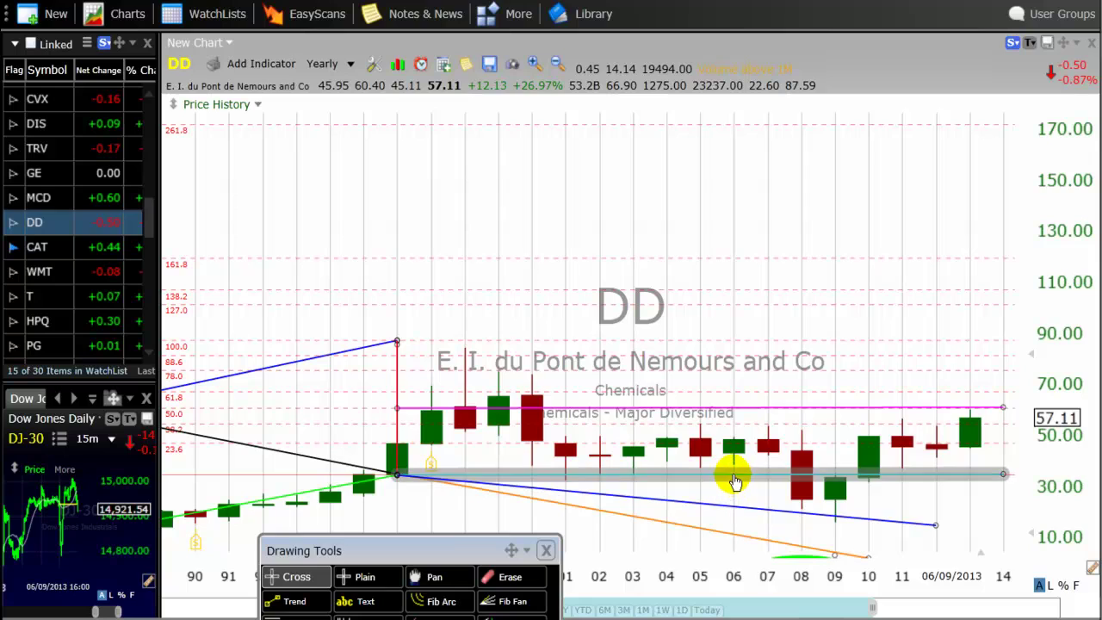
Change the color of the new descending trend line to dark green.
right_click(726, 512)
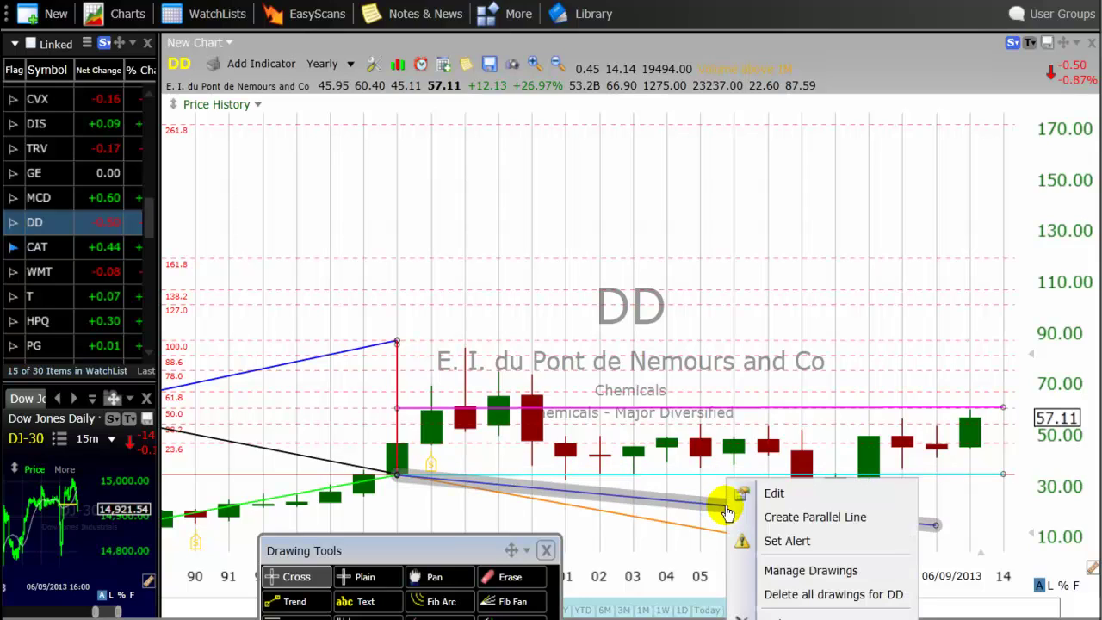
left_click(771, 493)
left_click(957, 521)
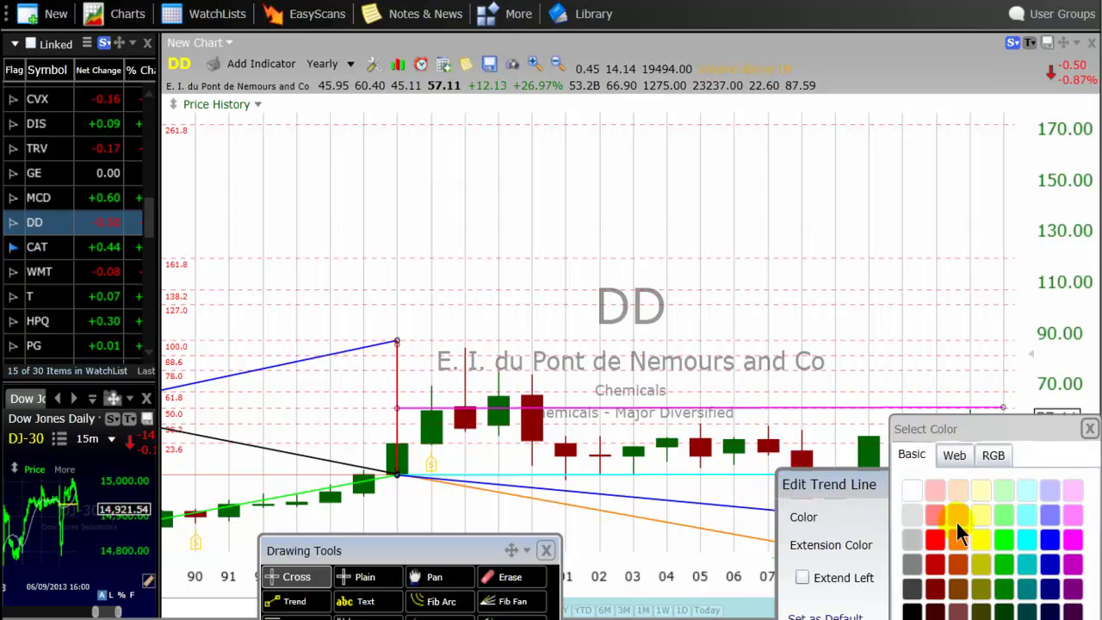
left_click(1005, 612)
left_click(971, 612)
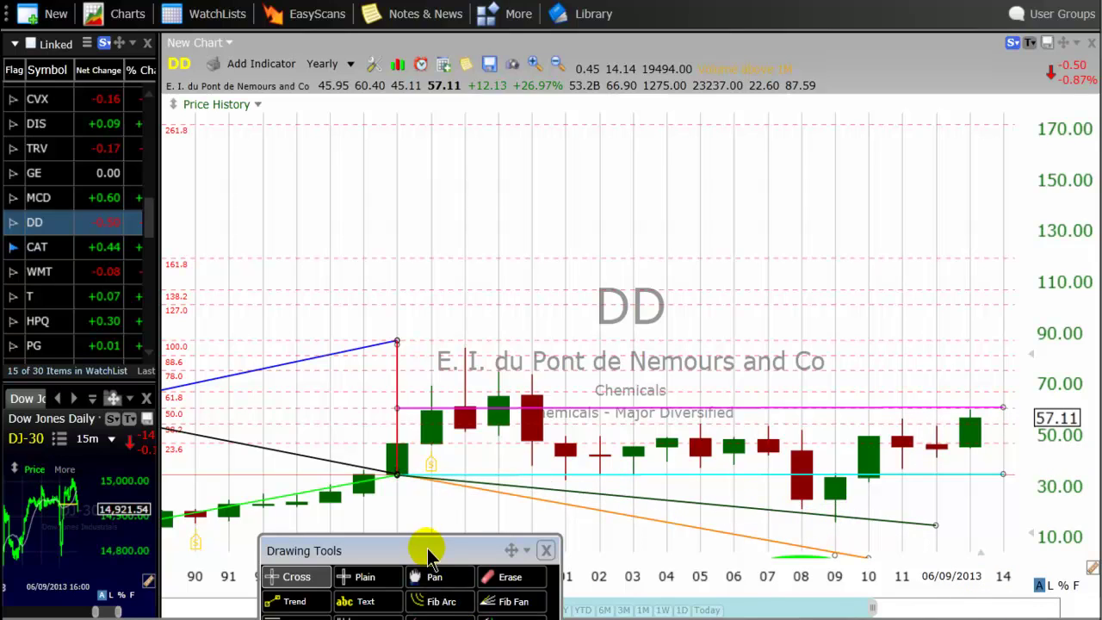
Draw an ellipse spanning about 2008 to 2010 just beneath the 2009 low to mark the area under the trend line.
left_click_drag(428, 554, 381, 422)
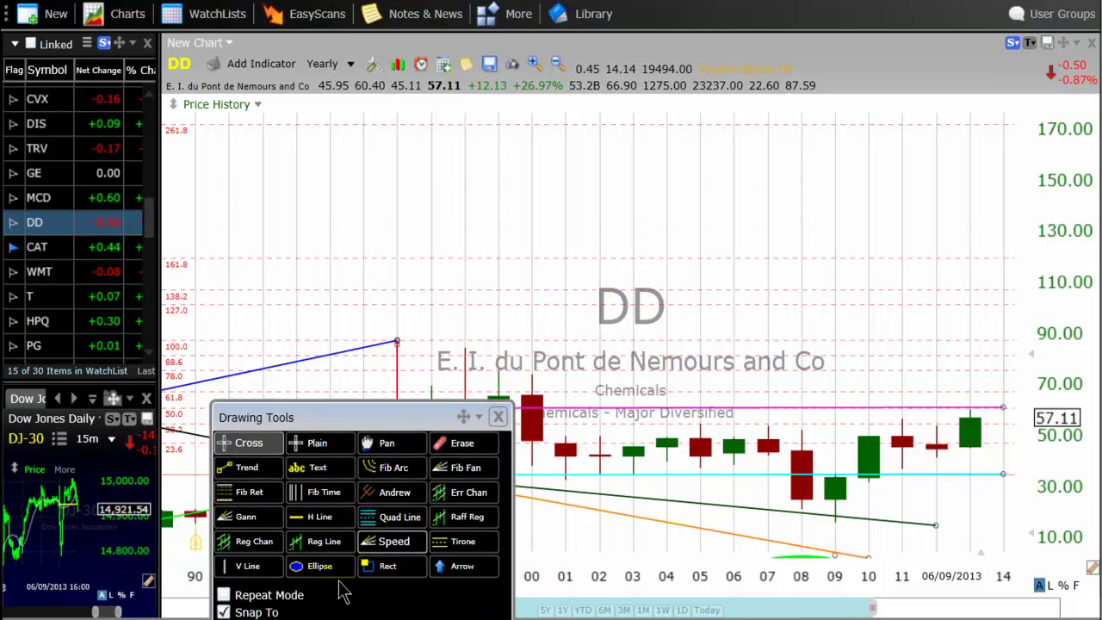
left_click(303, 566)
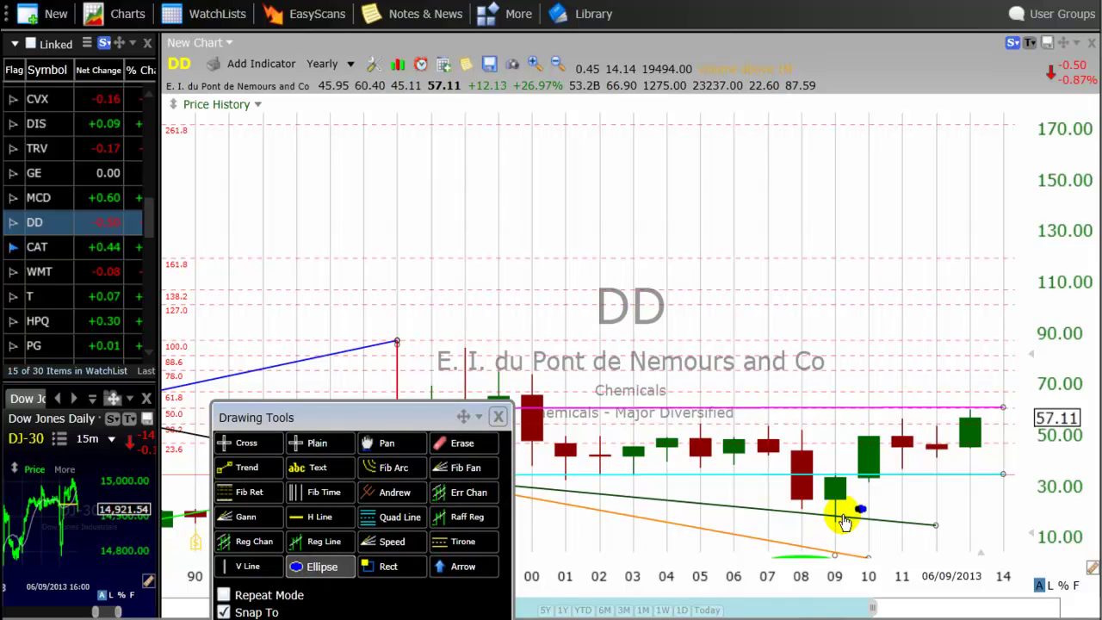
mouse_move(868, 504)
left_mouse_down()
mouse_move(801, 530)
mouse_move(832, 534)
left_mouse_up()
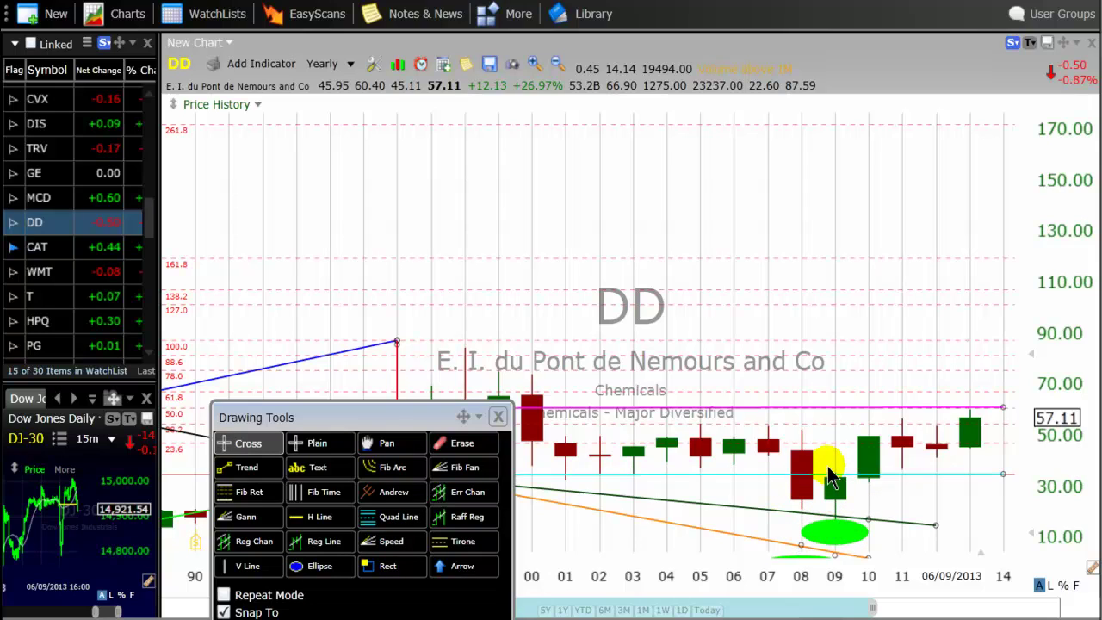
left_click(729, 527)
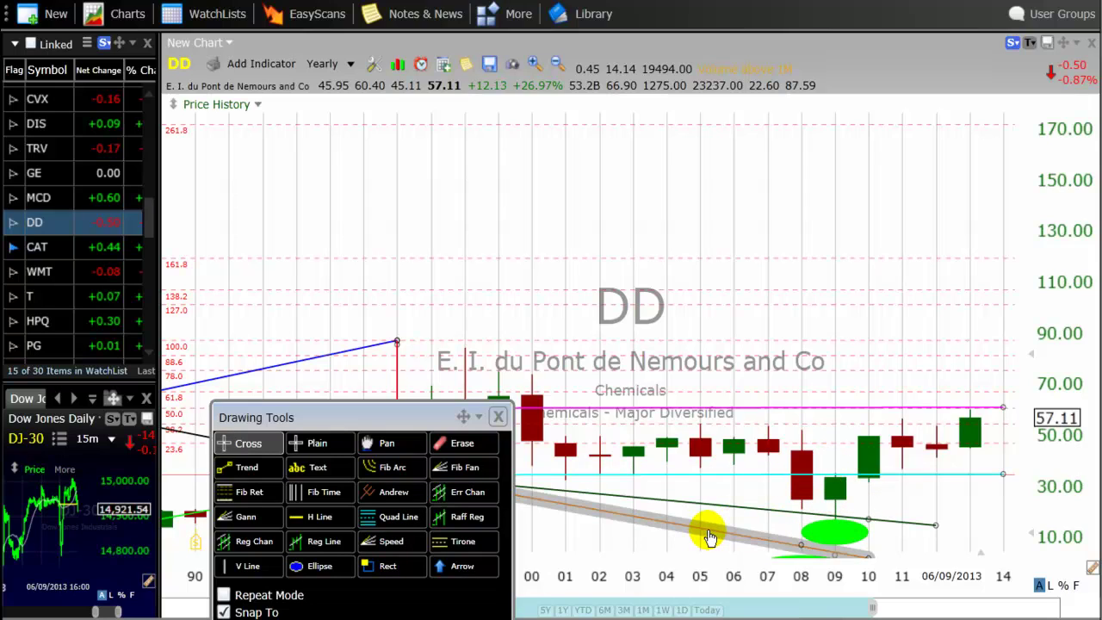
Move the Drawing Tools palette down off the price bars to uncover the converging lines at 1996.
left_click_drag(402, 419, 446, 541)
left_click(612, 495)
left_click(648, 473)
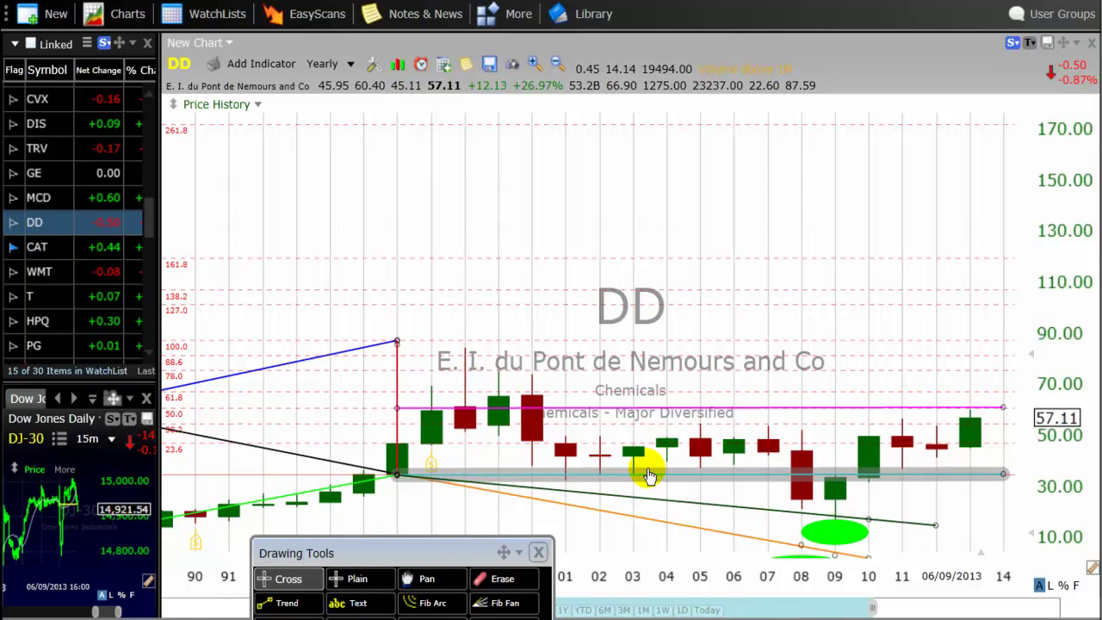
left_click(647, 498)
left_click(645, 519)
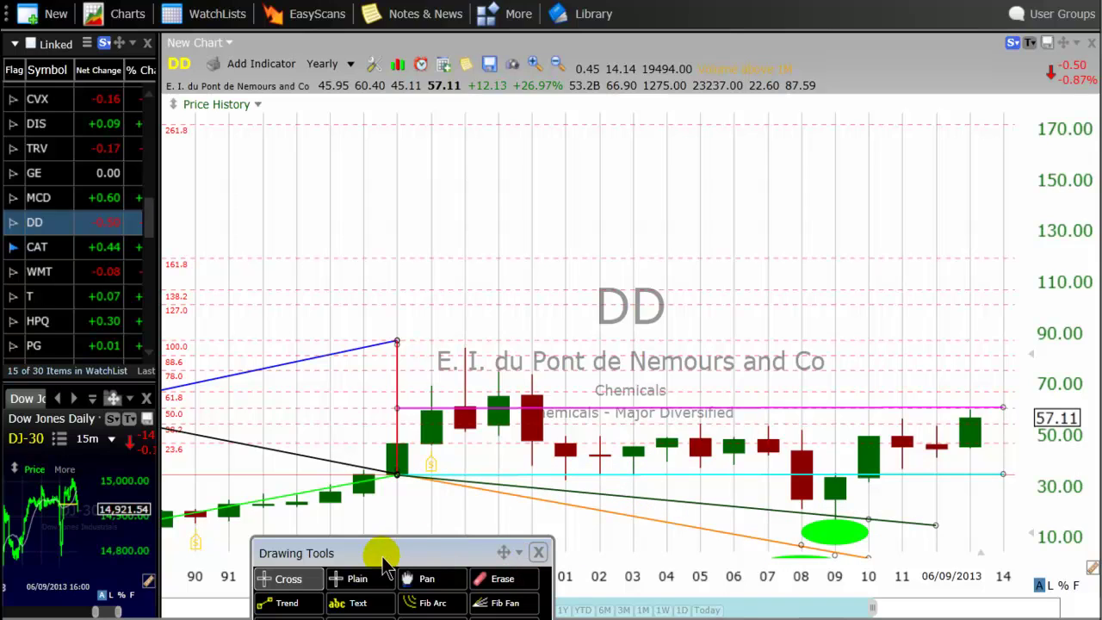
Clear the Drawing Tools palette from the time range slider and extend the visible history back to about 1985.
left_click_drag(382, 558, 508, 566)
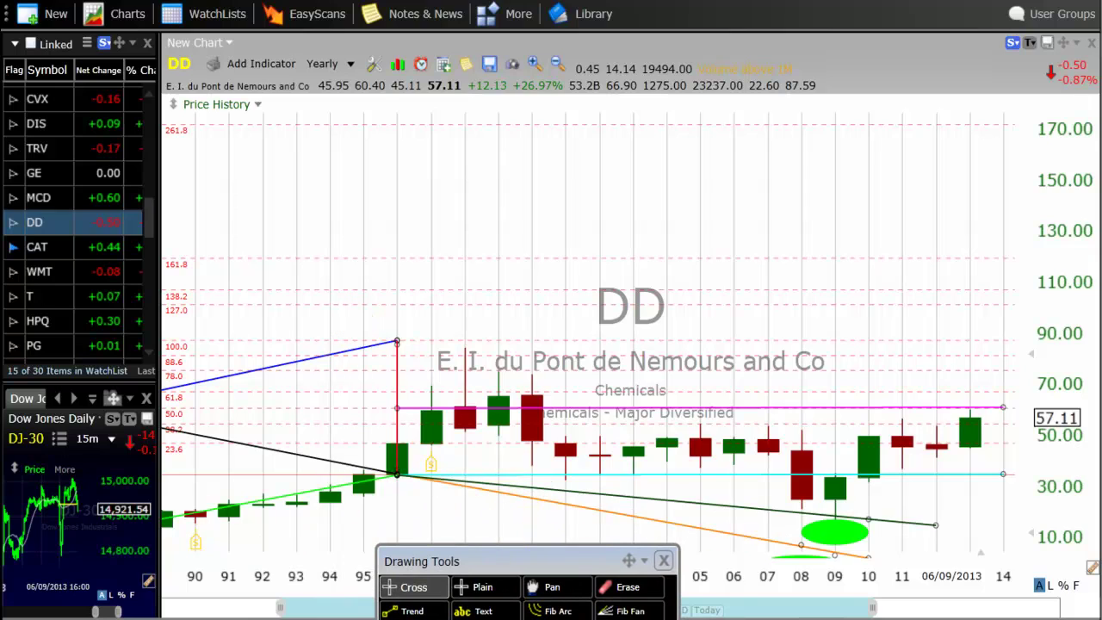
left_click(570, 586)
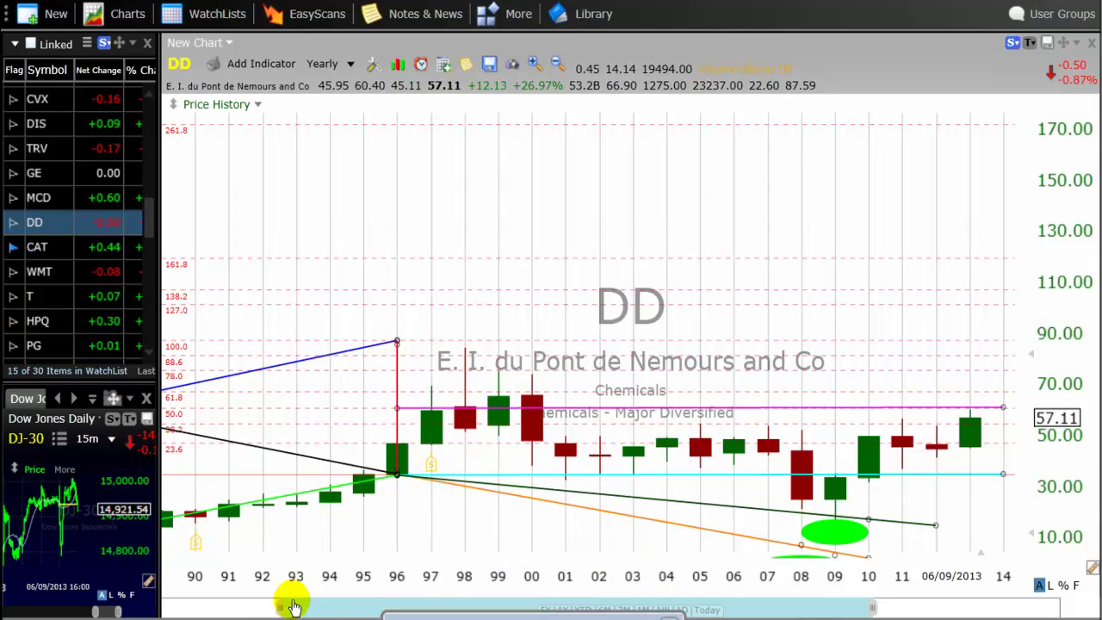
left_click_drag(293, 607, 207, 607)
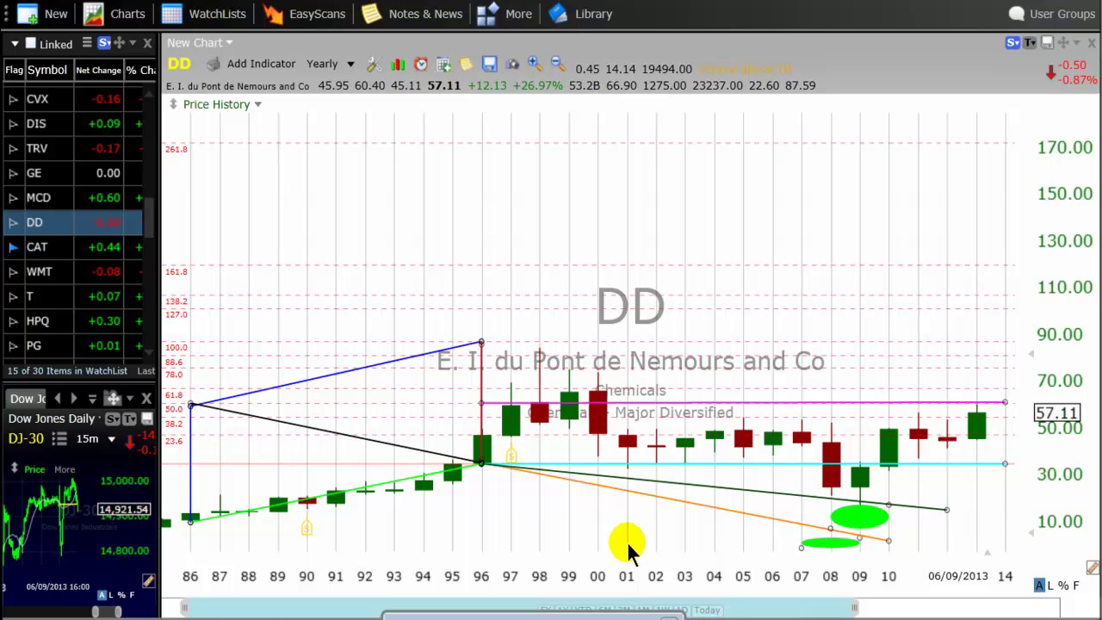
left_click(226, 520)
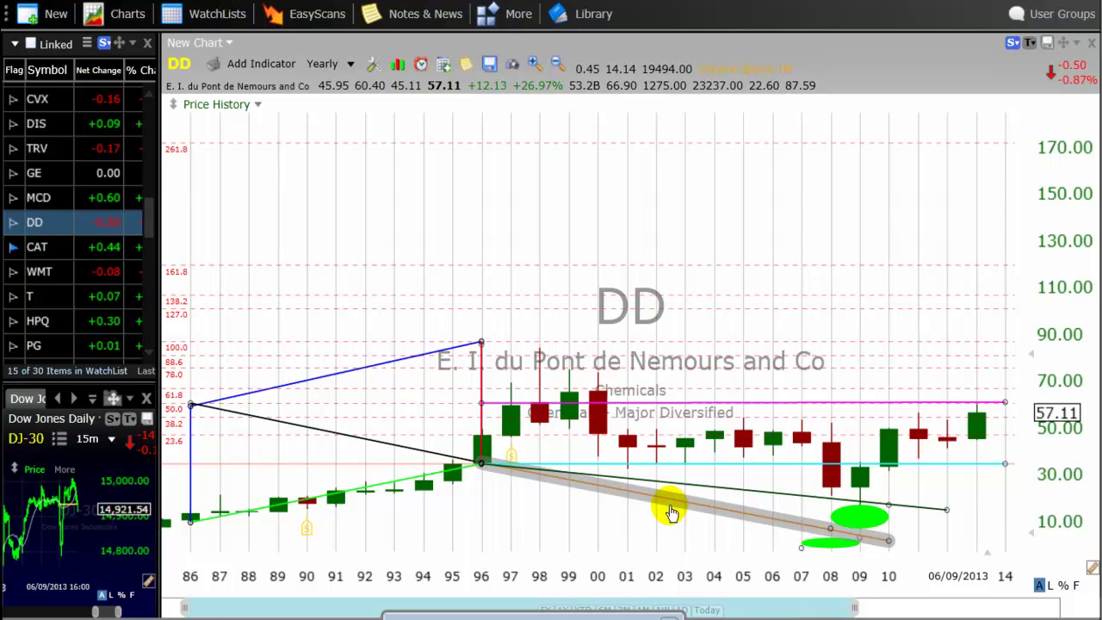
Move the larger green ellipse away to about 2003, then place it back beneath the 2009 low.
scroll(378, 392, "up", 1)
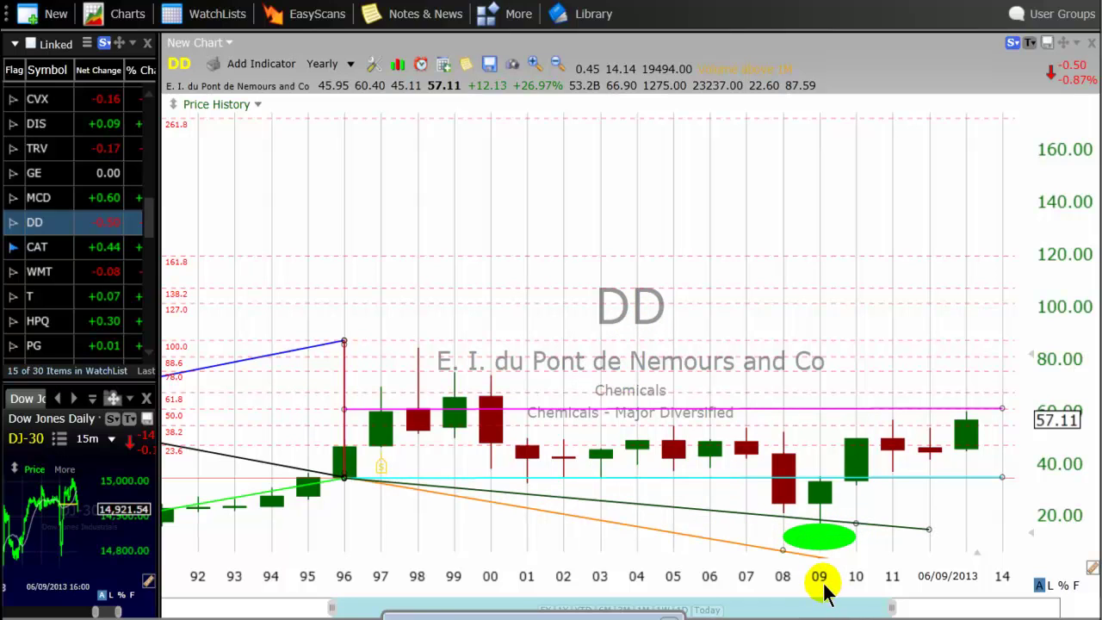
left_click_drag(810, 545, 594, 558)
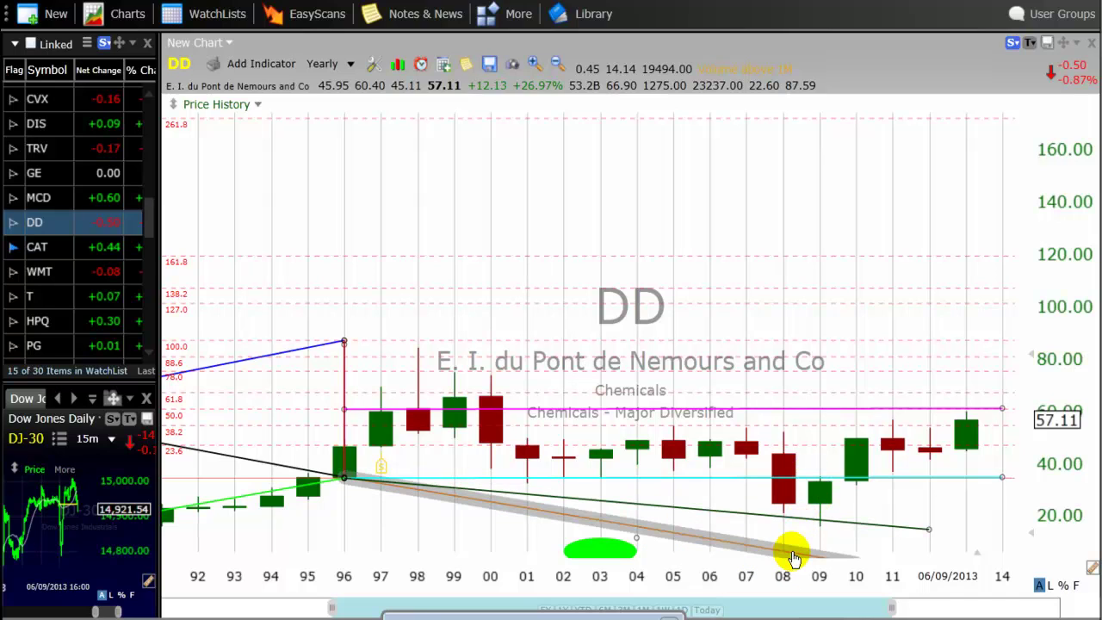
left_click_drag(606, 543, 820, 529)
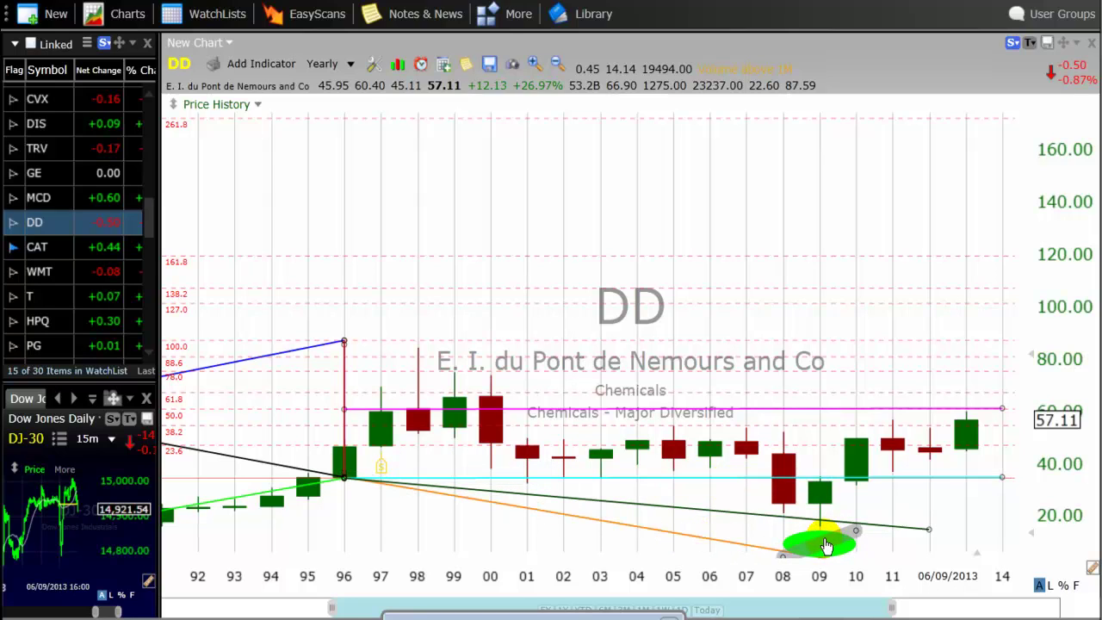
Switch the DD chart to monthly bars and show the whole line pattern from 1985 through 2013.
scroll(379, 529, "down", 4)
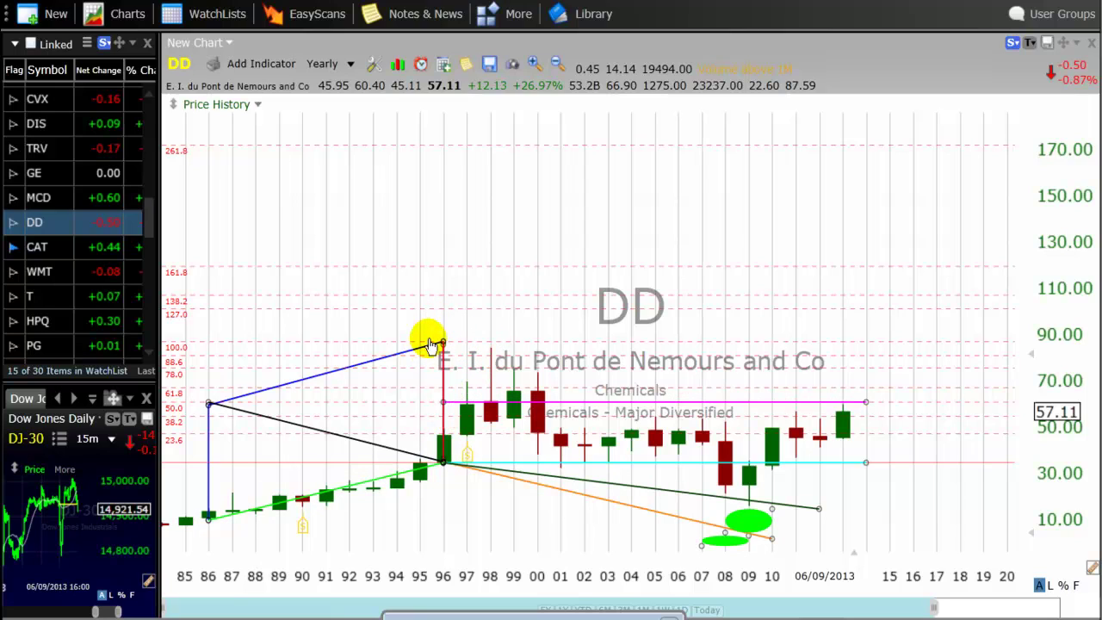
left_click(444, 405)
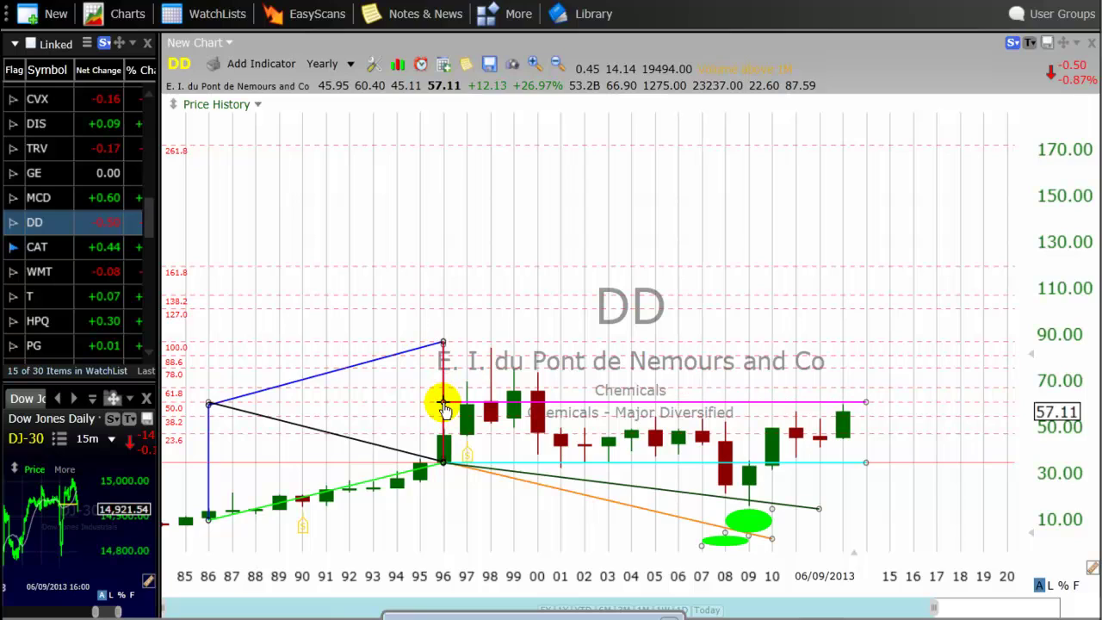
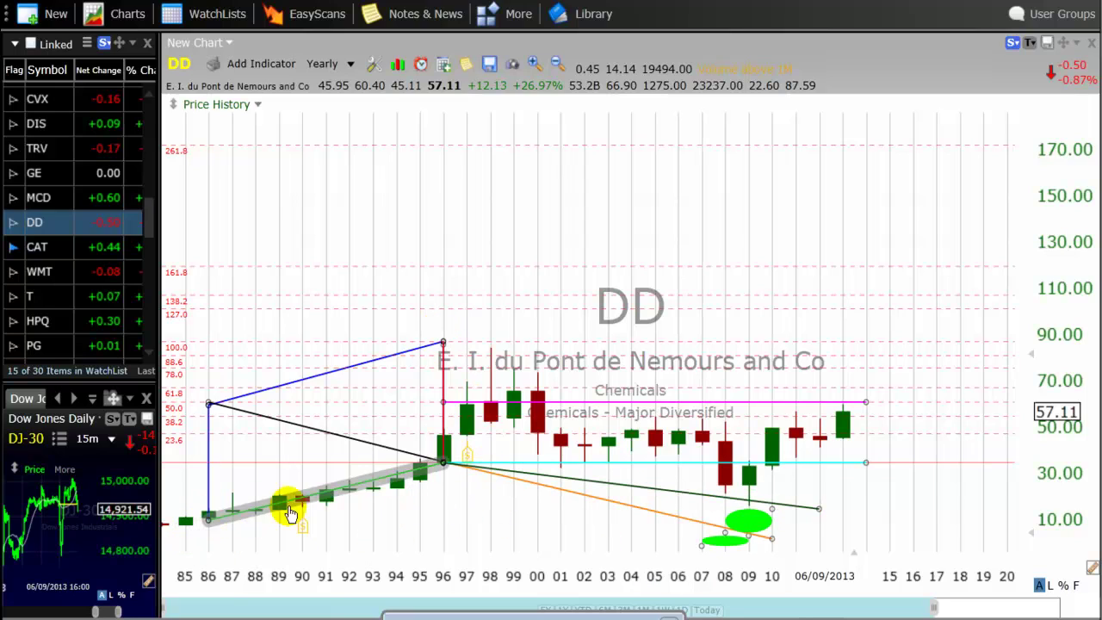
left_click(441, 461)
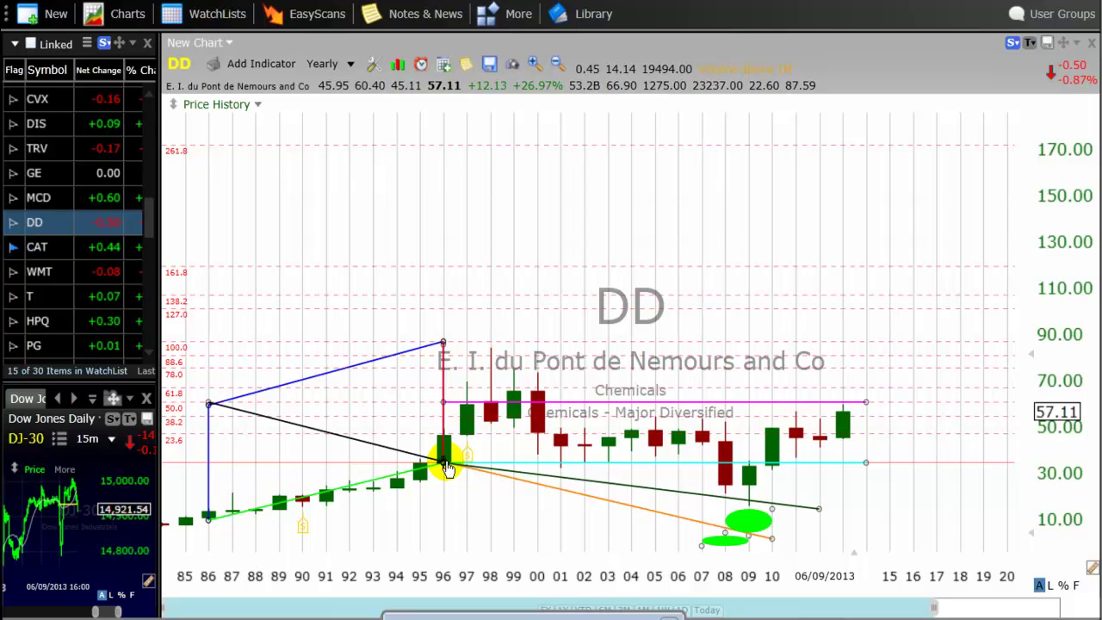
left_click(352, 66)
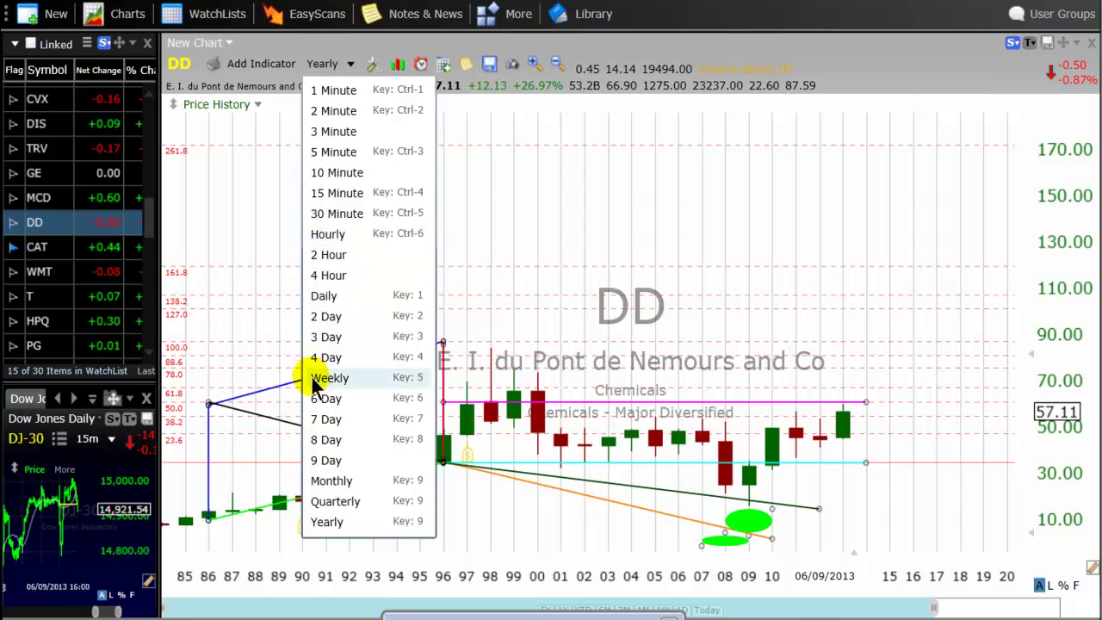
left_click(339, 485)
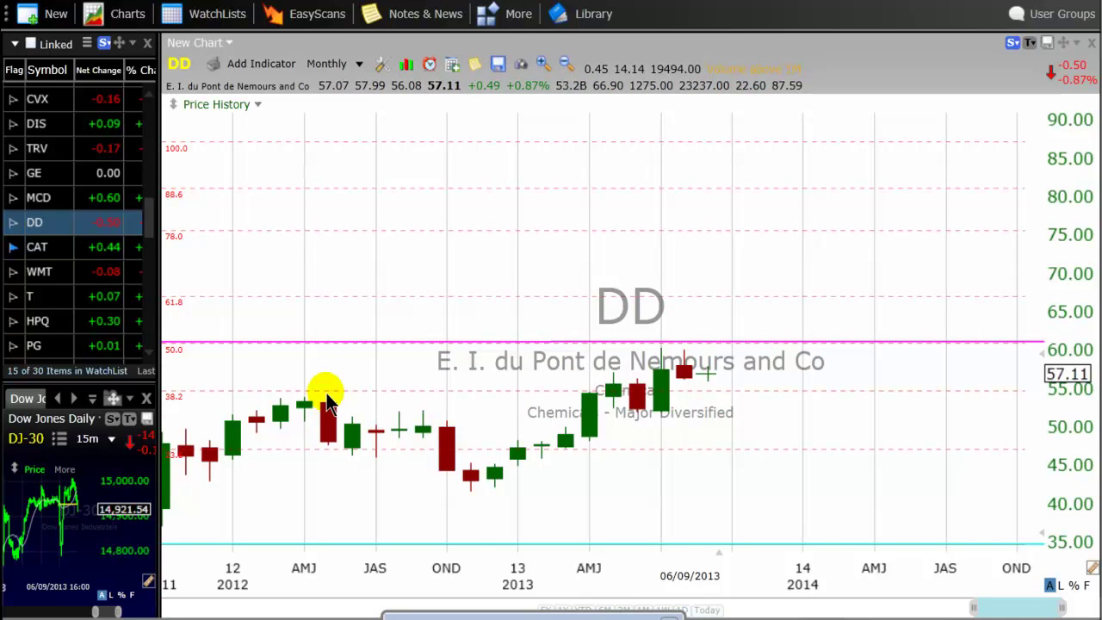
scroll(297, 318, "down", 10)
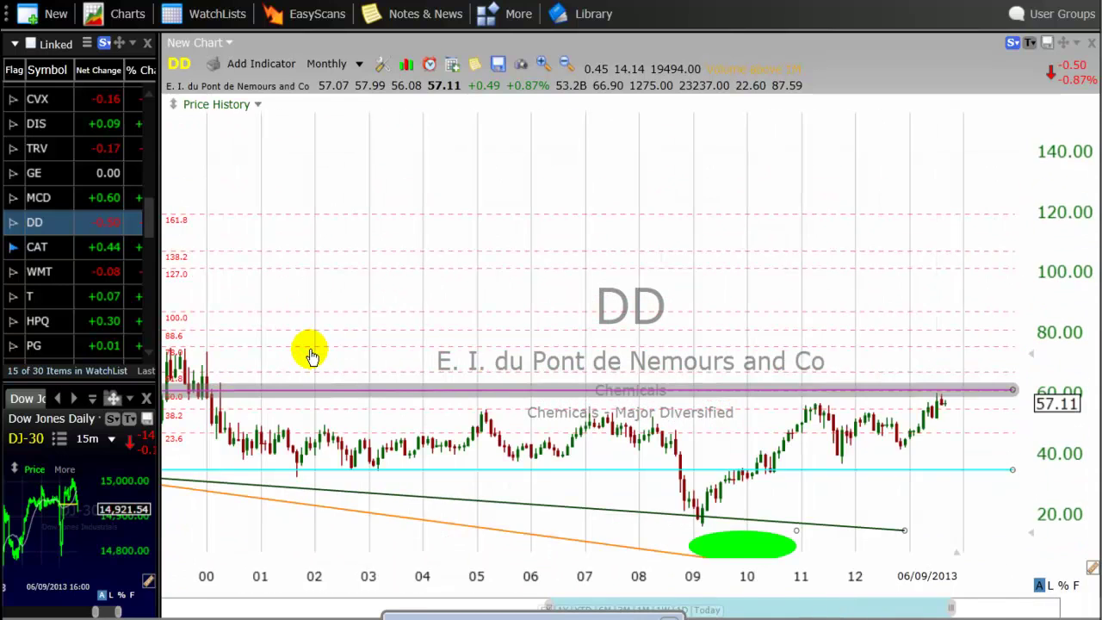
scroll(312, 365, "down", 6)
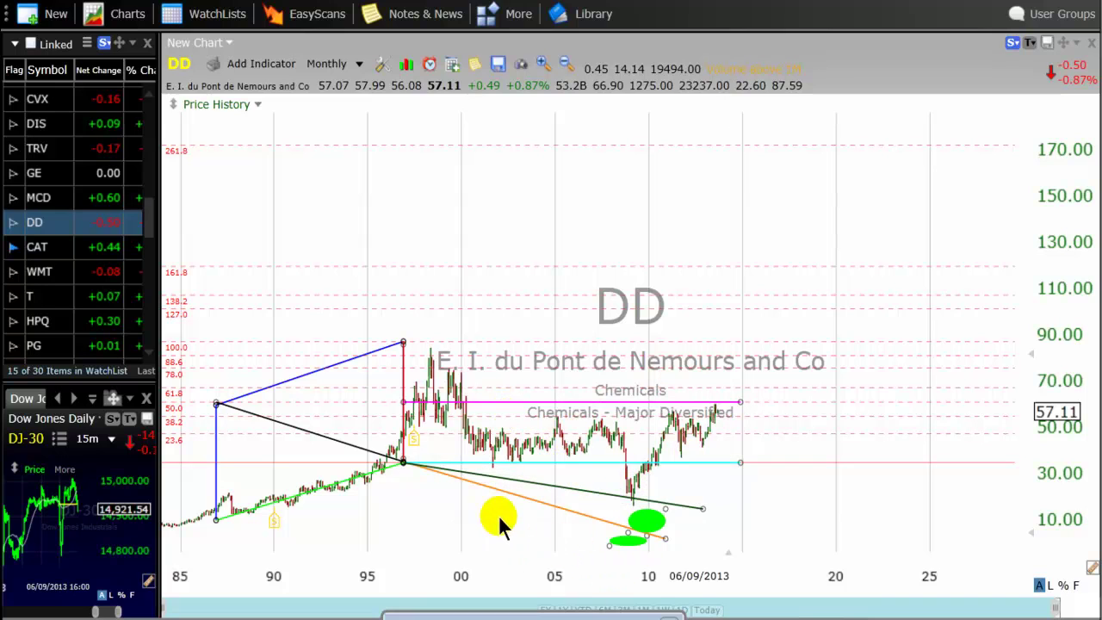
scroll(482, 544, "up", 2)
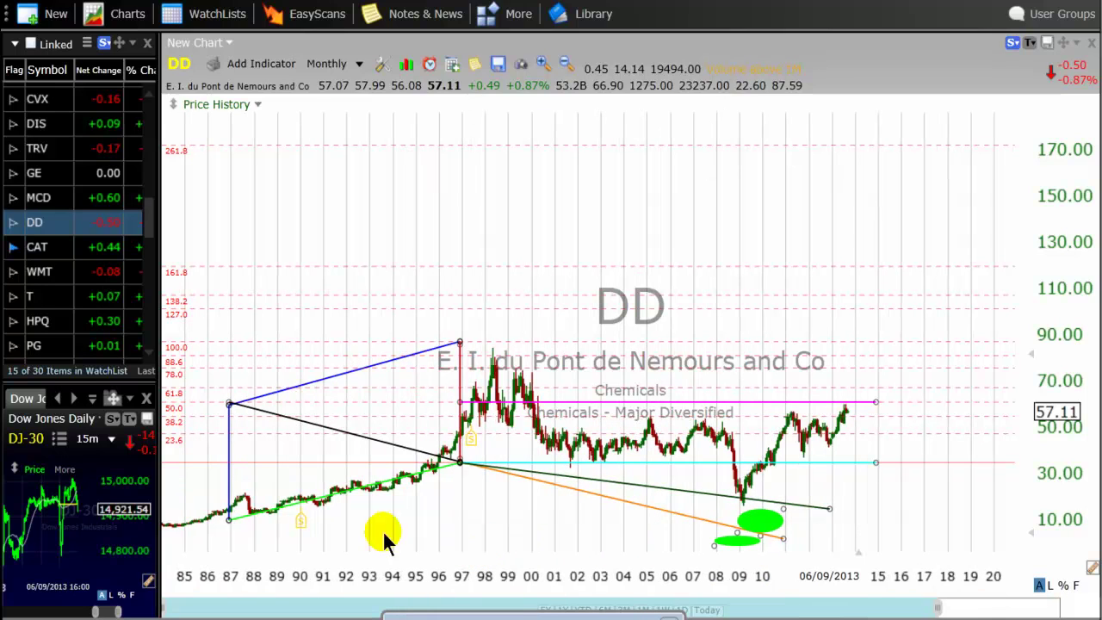
Switch the DD chart to weekly bars and focus on the price action from 2010 to 2013.
left_click(360, 64)
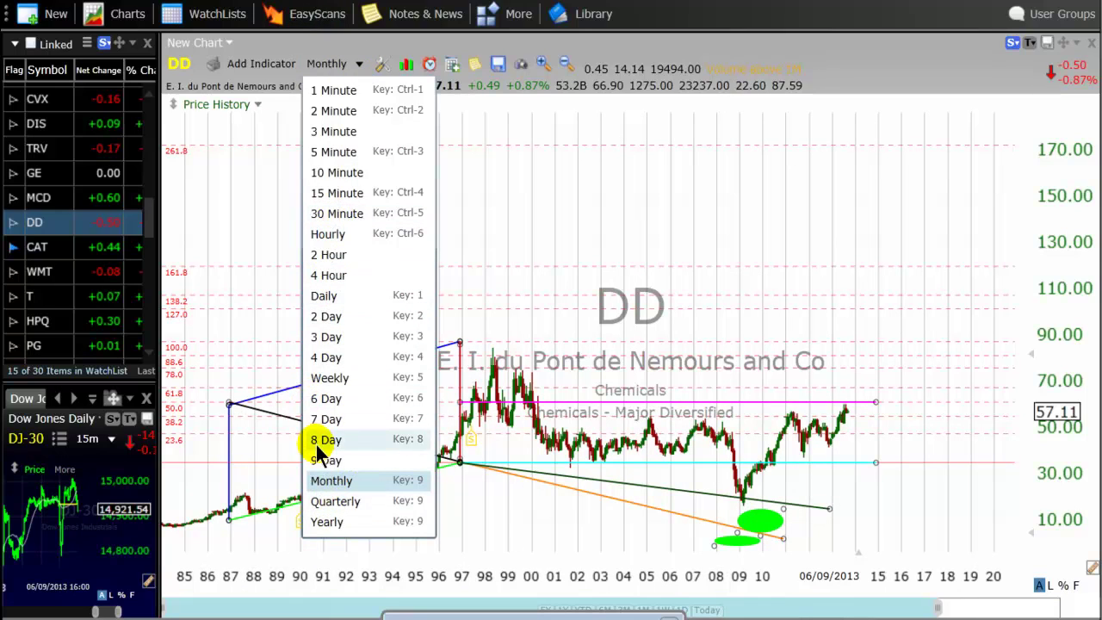
left_click(328, 386)
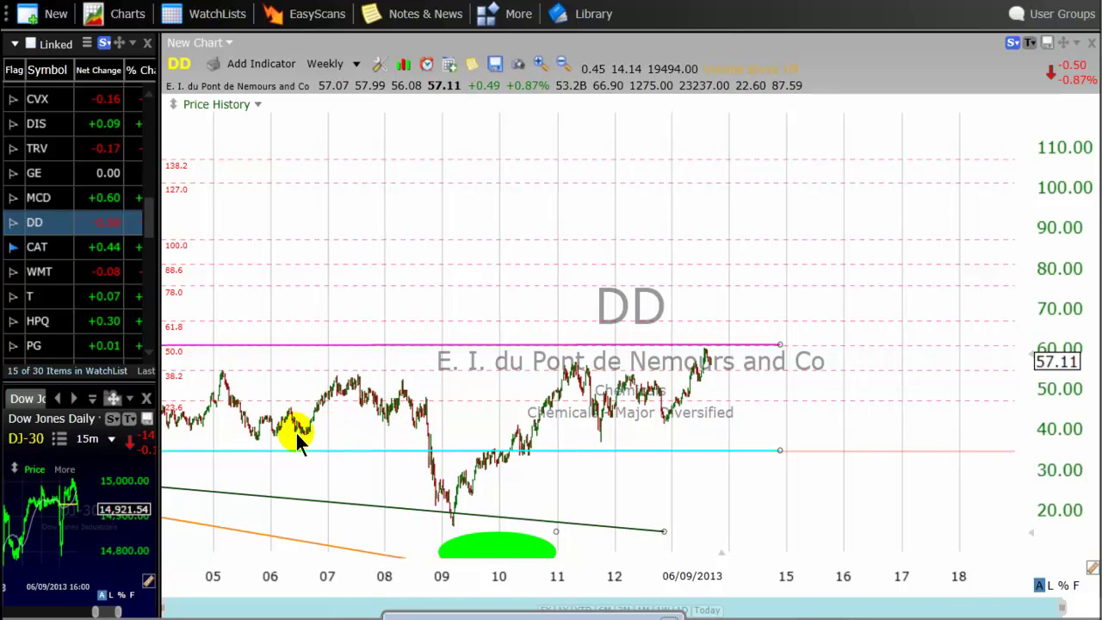
scroll(416, 430, "up", 2)
scroll(416, 431, "up", 4)
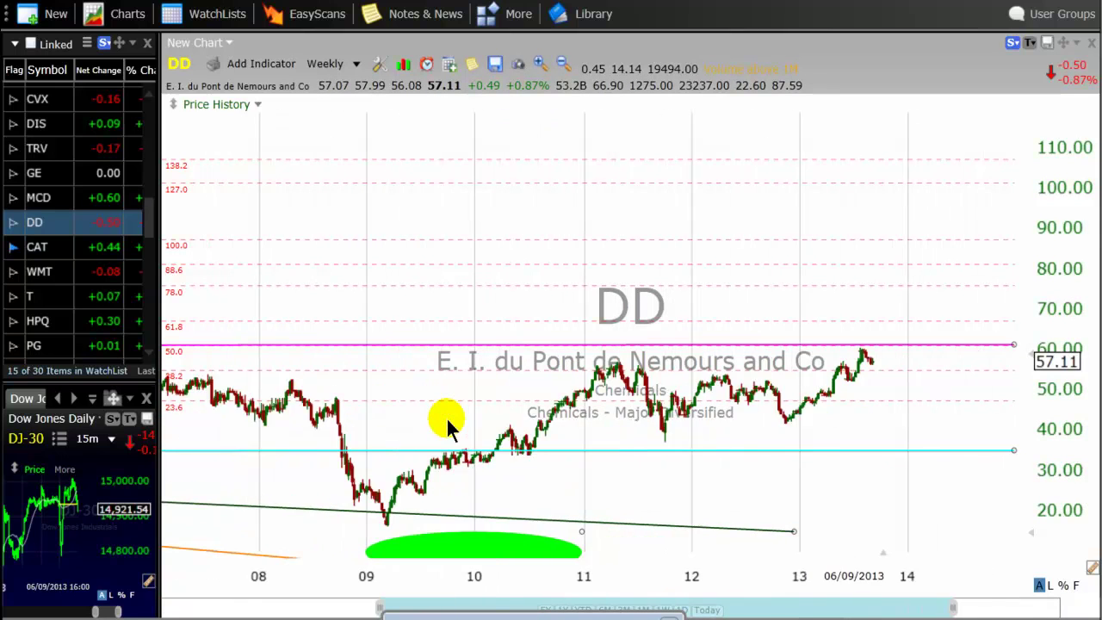
scroll(456, 461, "down", 2)
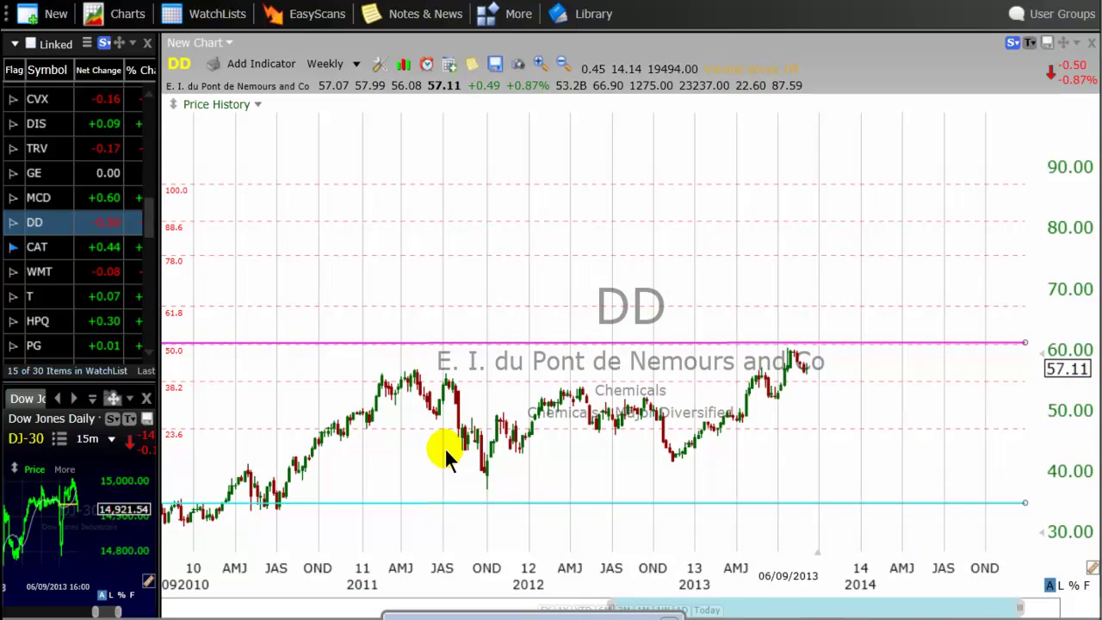
Examine DD's weekly bars up close from October 2012, and widen the view to the price history since 2005.
scroll(449, 457, "up", 4)
scroll(446, 457, "down", 5)
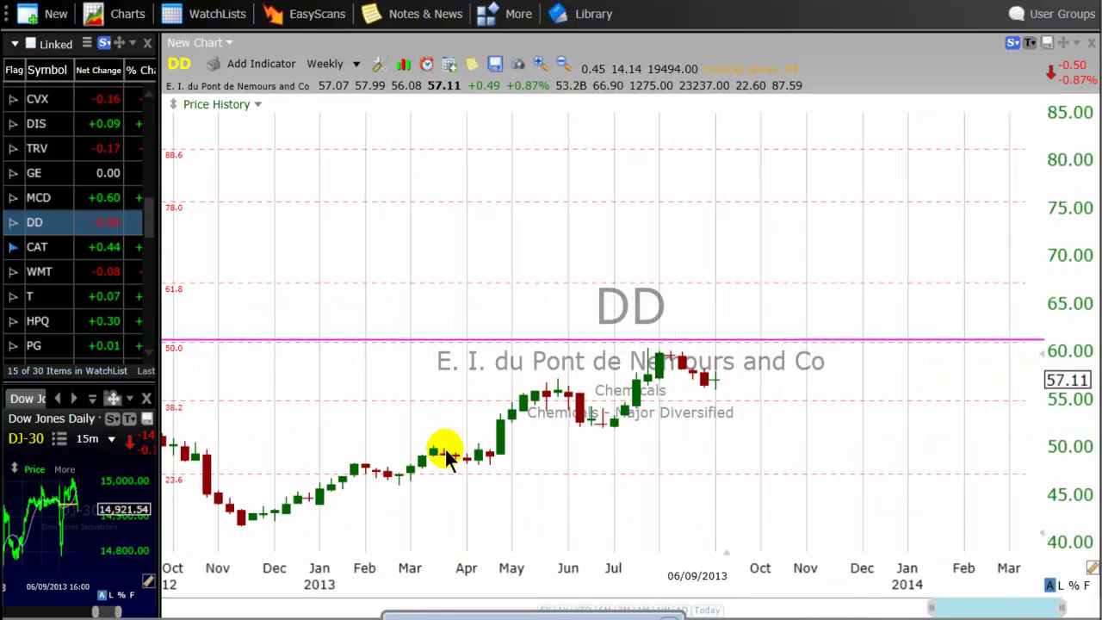
scroll(352, 461, "down", 6)
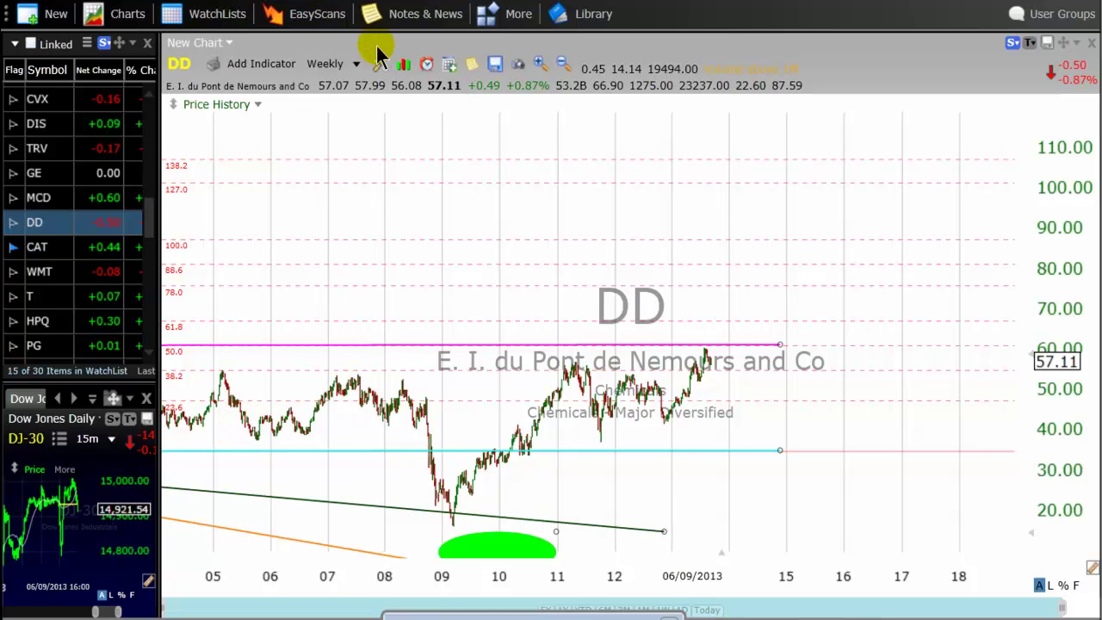
Switch the DD chart to yearly bars, fit 1985 through 2013 across the chart and inspect the 2013 bar's prices.
left_click(355, 65)
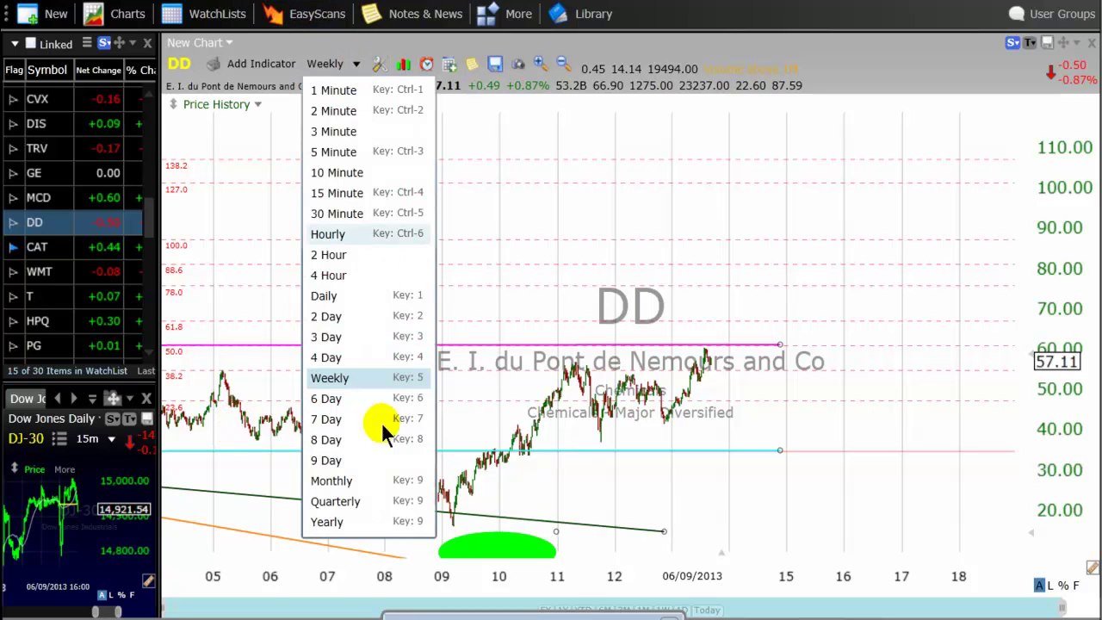
left_click(327, 522)
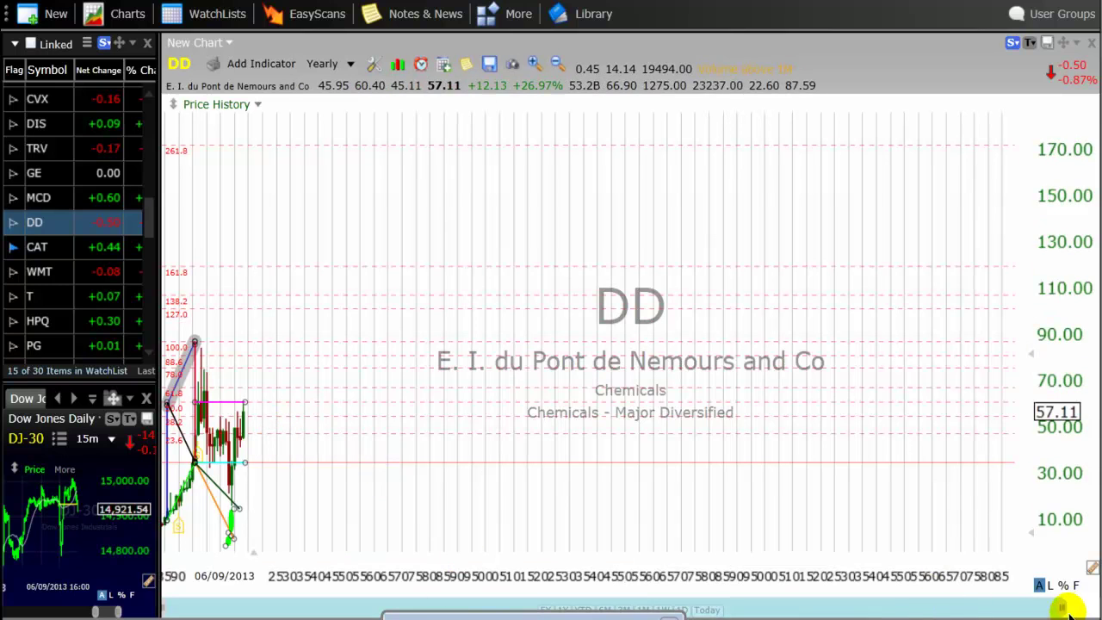
left_click_drag(1063, 605, 841, 611)
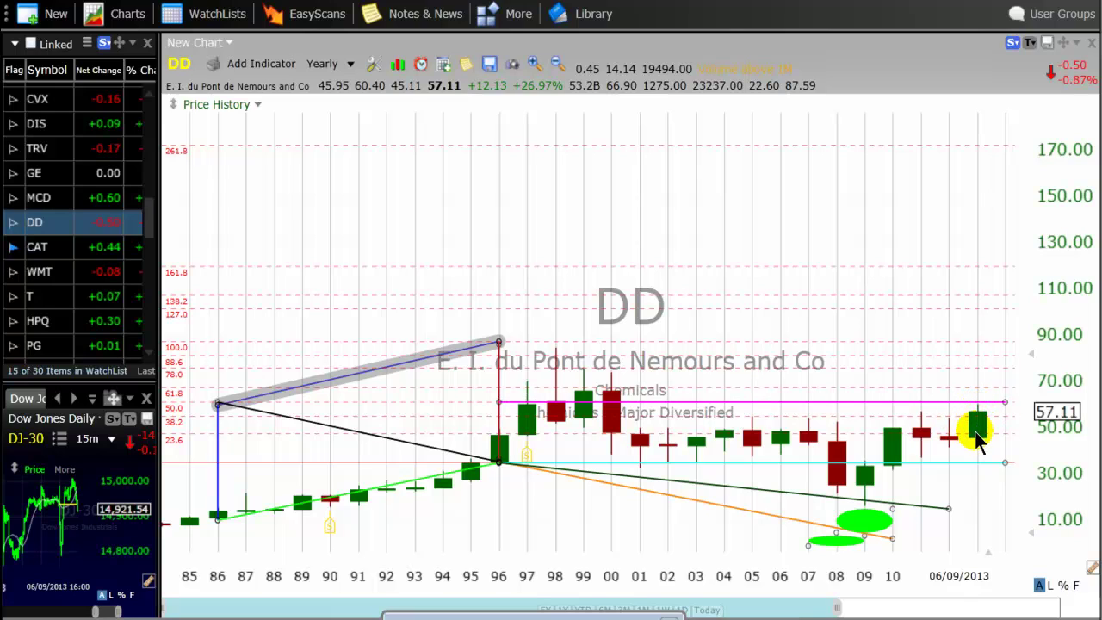
left_click(978, 374)
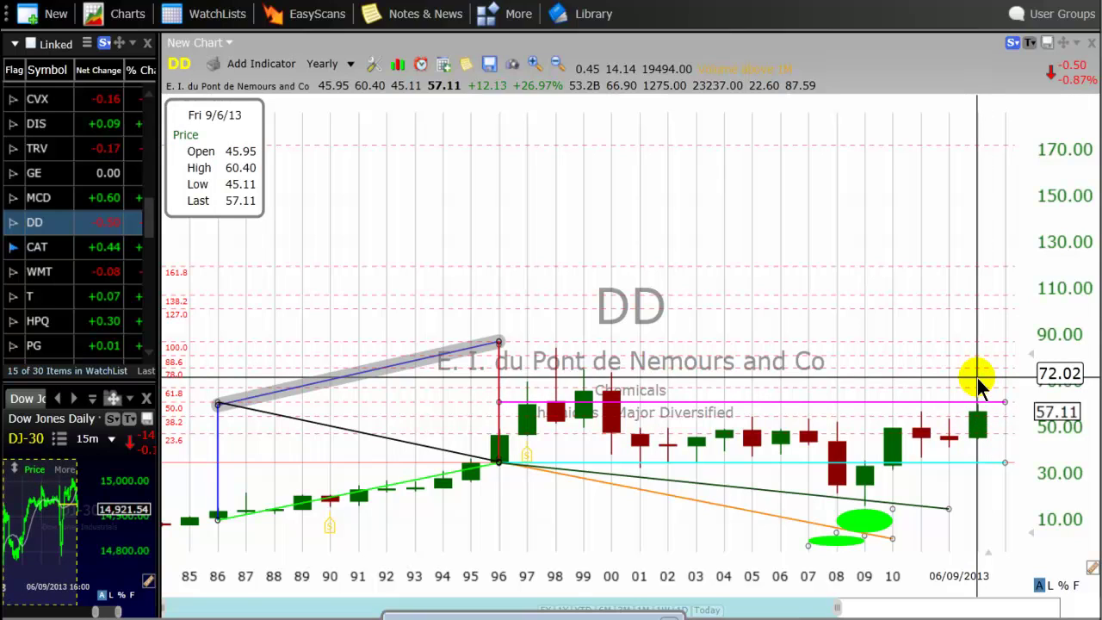
left_click_drag(978, 374, 979, 414)
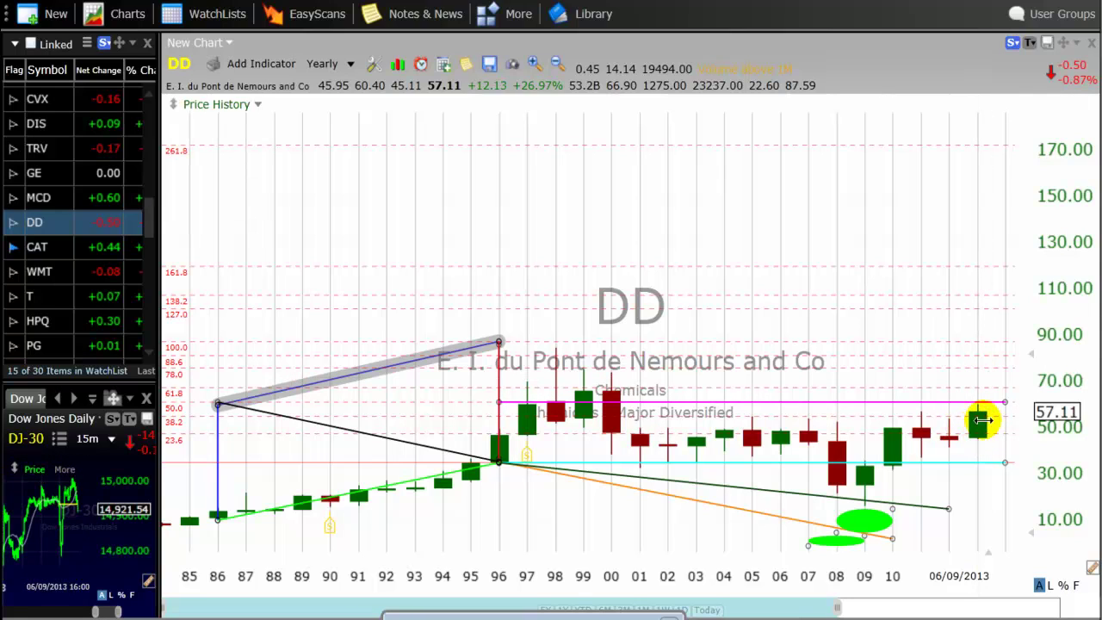
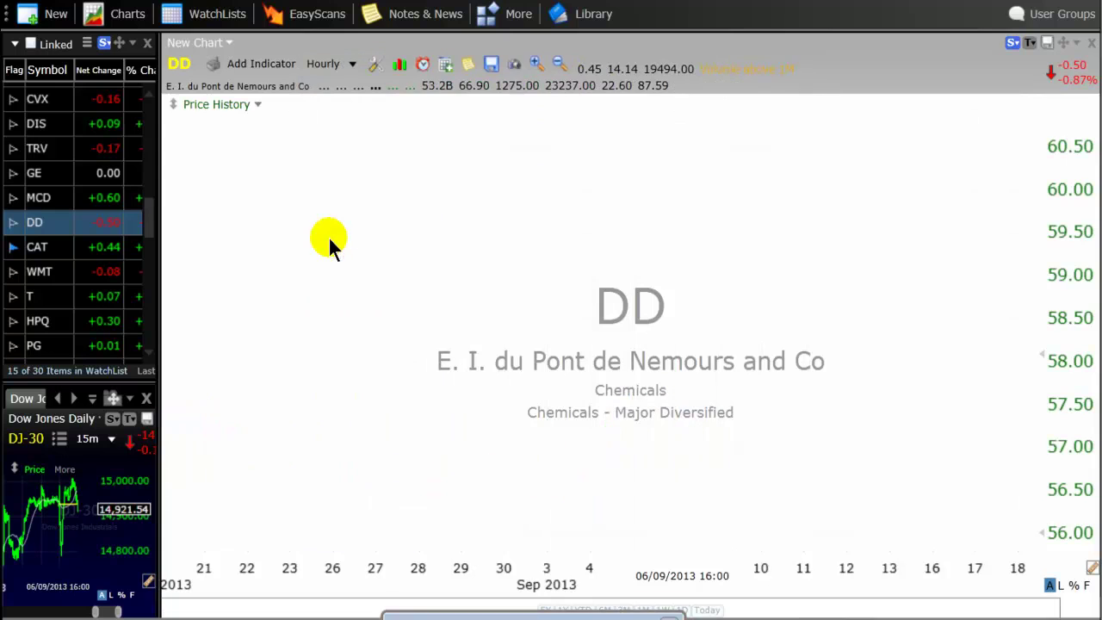
Examine DD's hourly bars from mid-July to September 2013 against the magenta line and the 50.0 Fibonacci level.
scroll(516, 383, "up", 3)
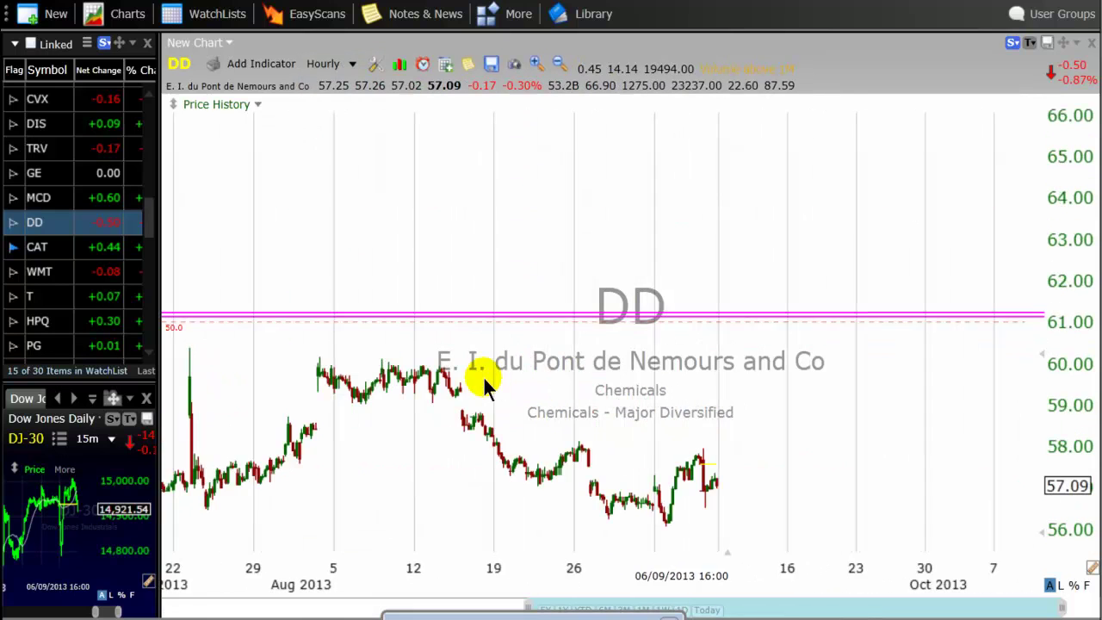
scroll(494, 387, "down", 1)
scroll(314, 366, "up", 3)
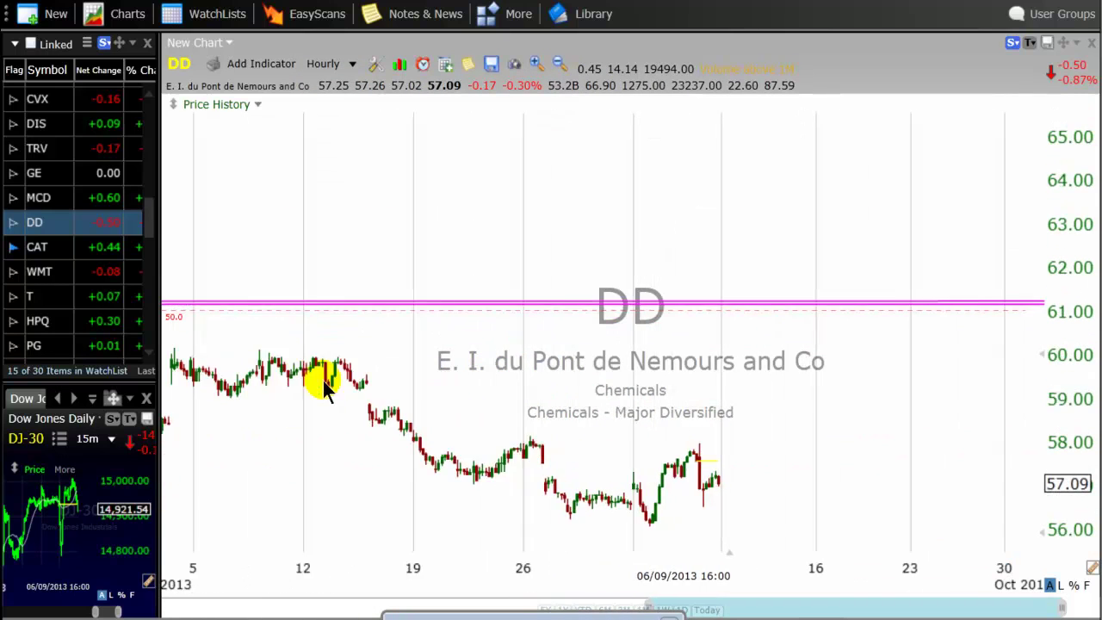
scroll(227, 374, "down", 4)
scroll(142, 345, "down", 2)
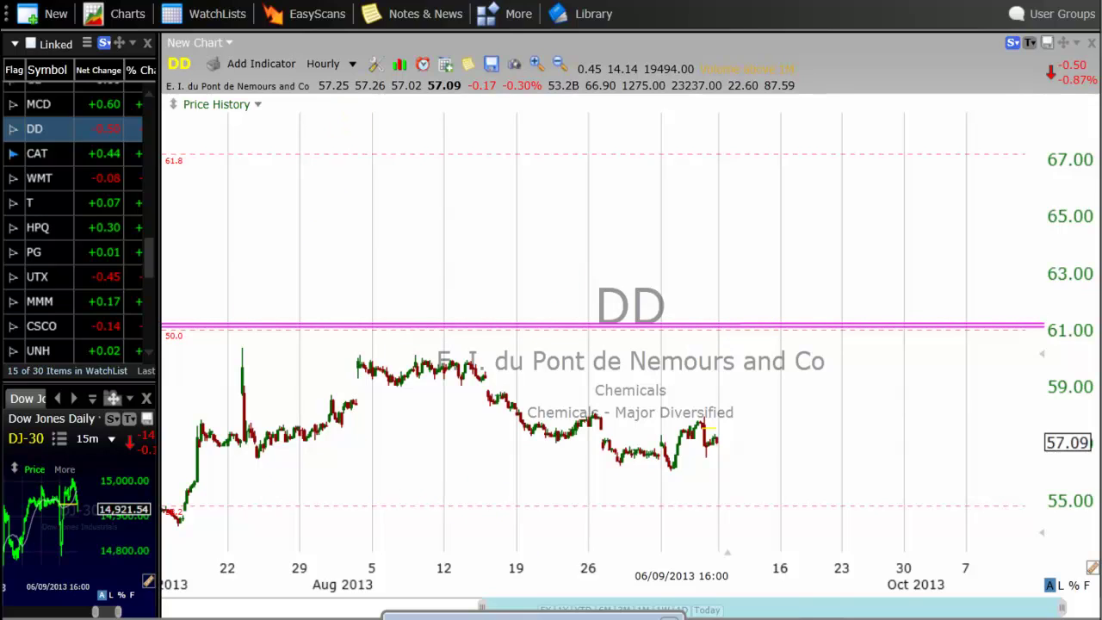
Switch the DD chart to daily bars and examine the price rise from late 2012 toward the magenta line.
left_click(352, 64)
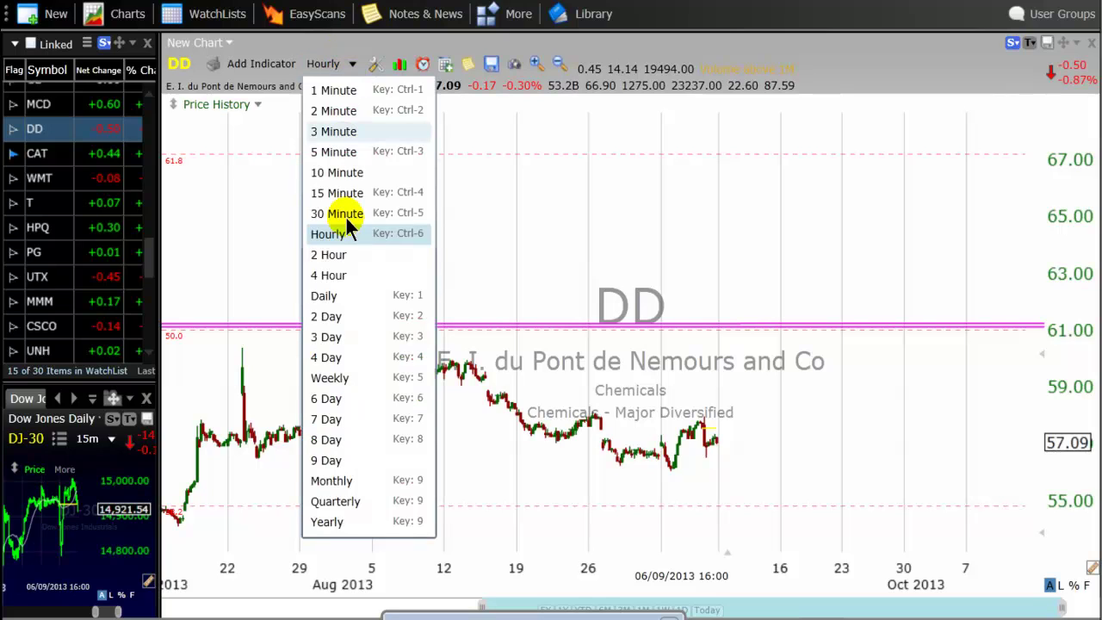
left_click(325, 296)
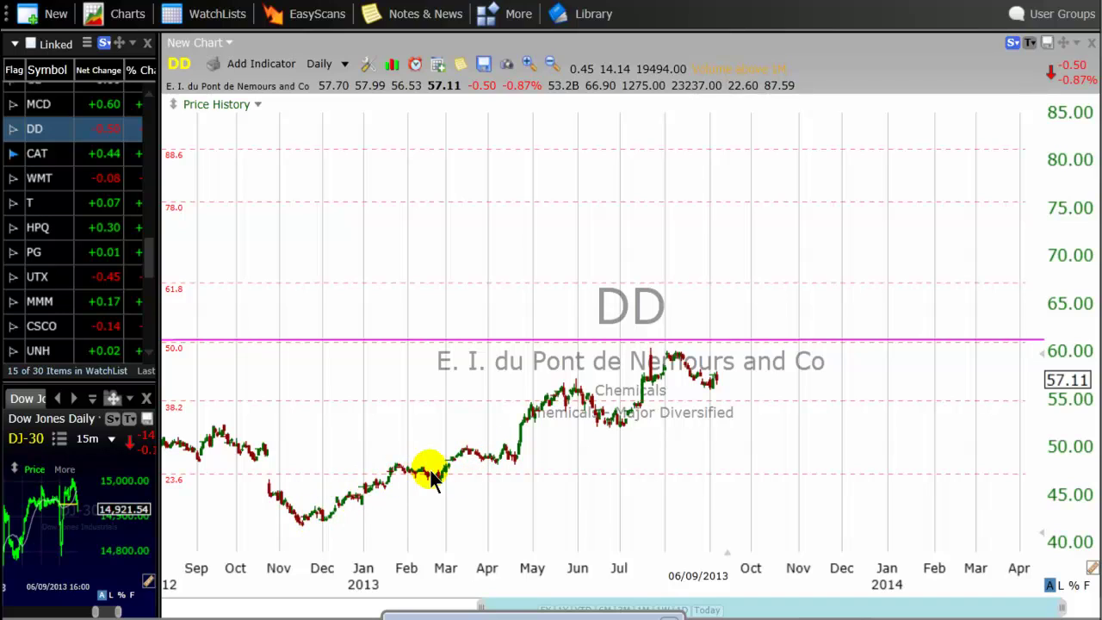
left_click_drag(466, 456, 679, 366)
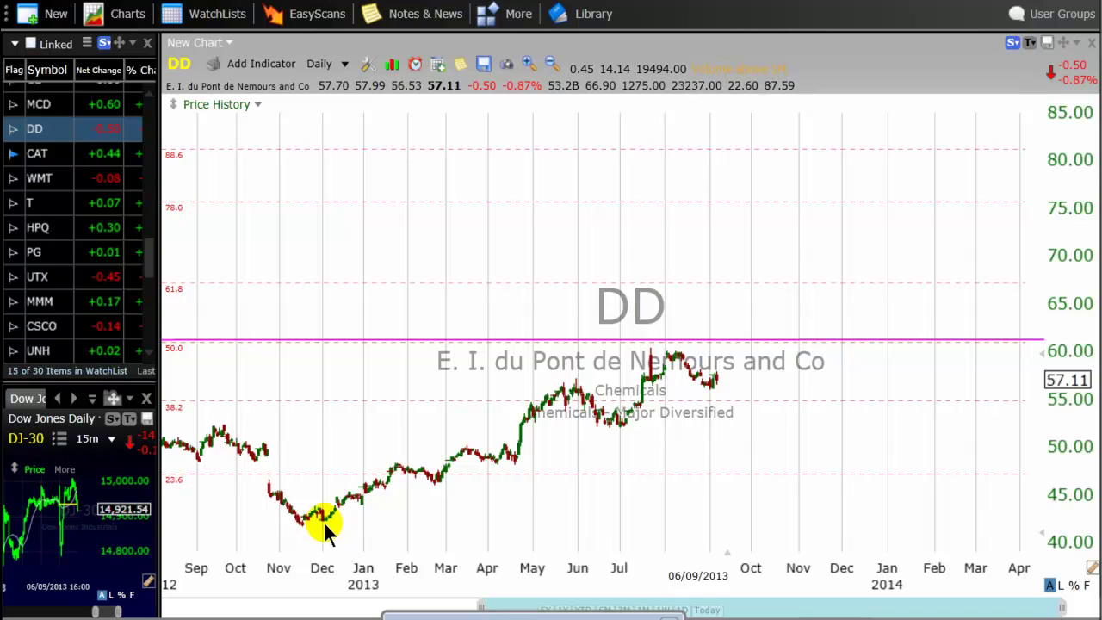
Switch the DD chart back to yearly bars and narrow the time range to 1985 through 2018.
left_click(347, 66)
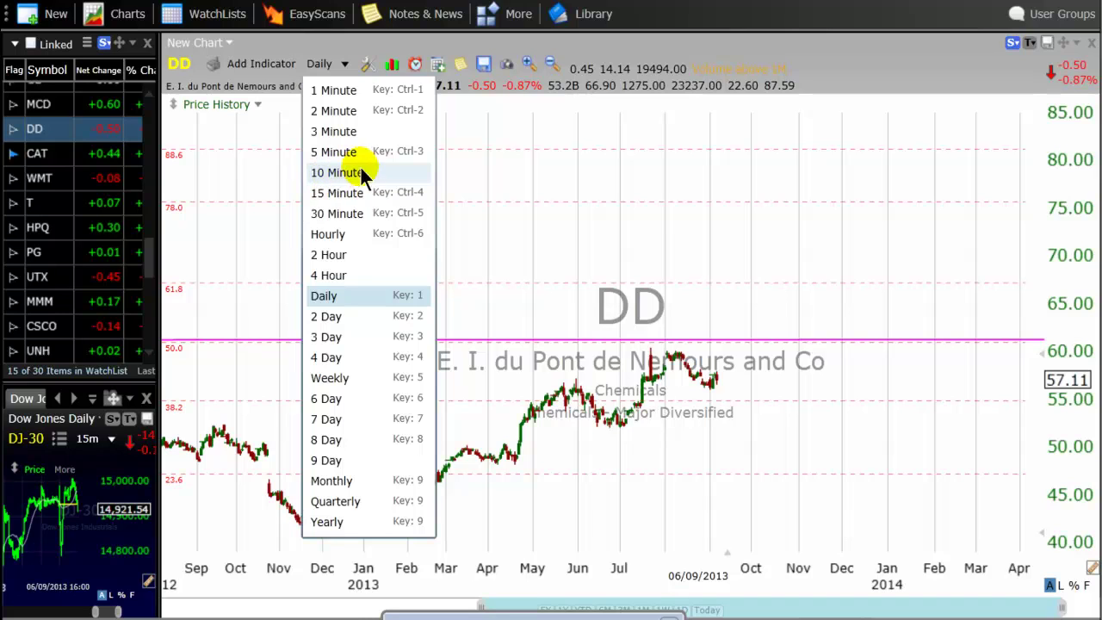
left_click(327, 521)
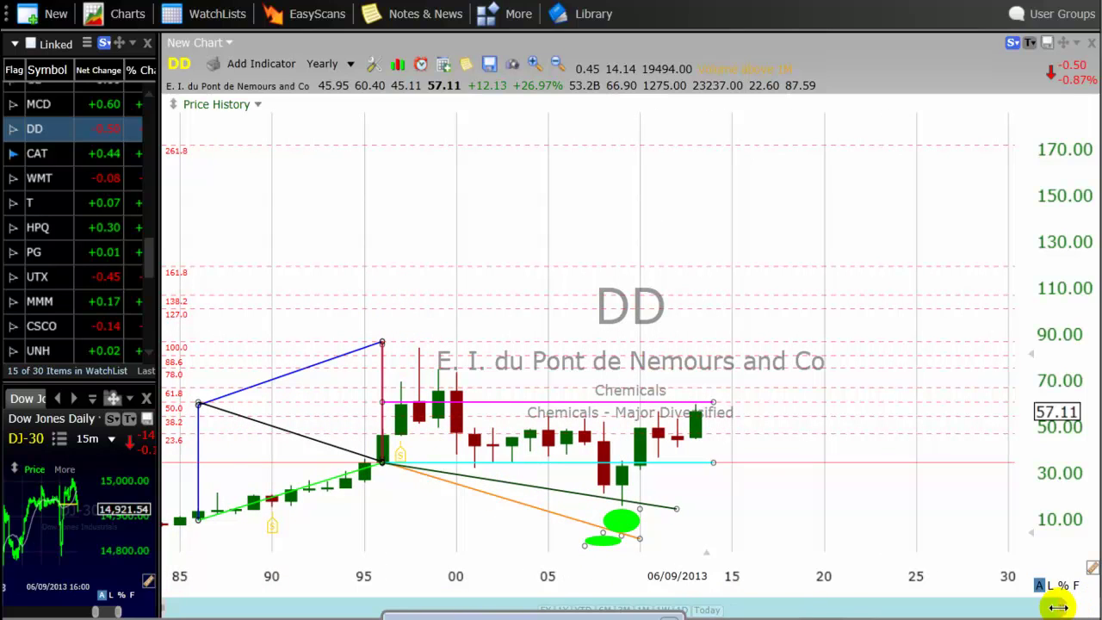
left_click_drag(1059, 605, 908, 607)
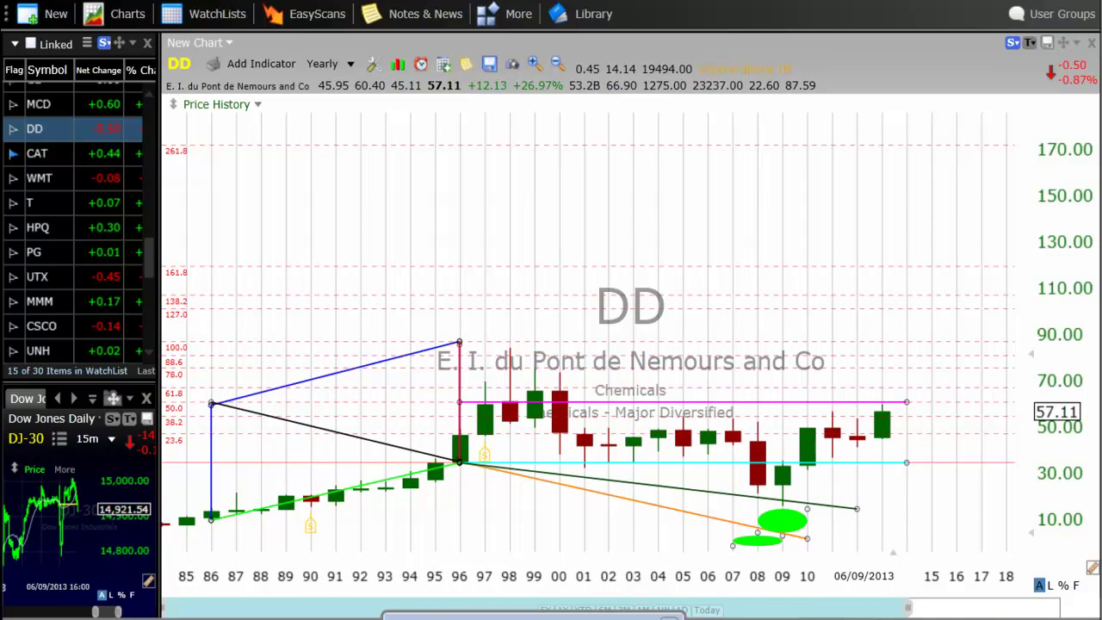
left_click(880, 402)
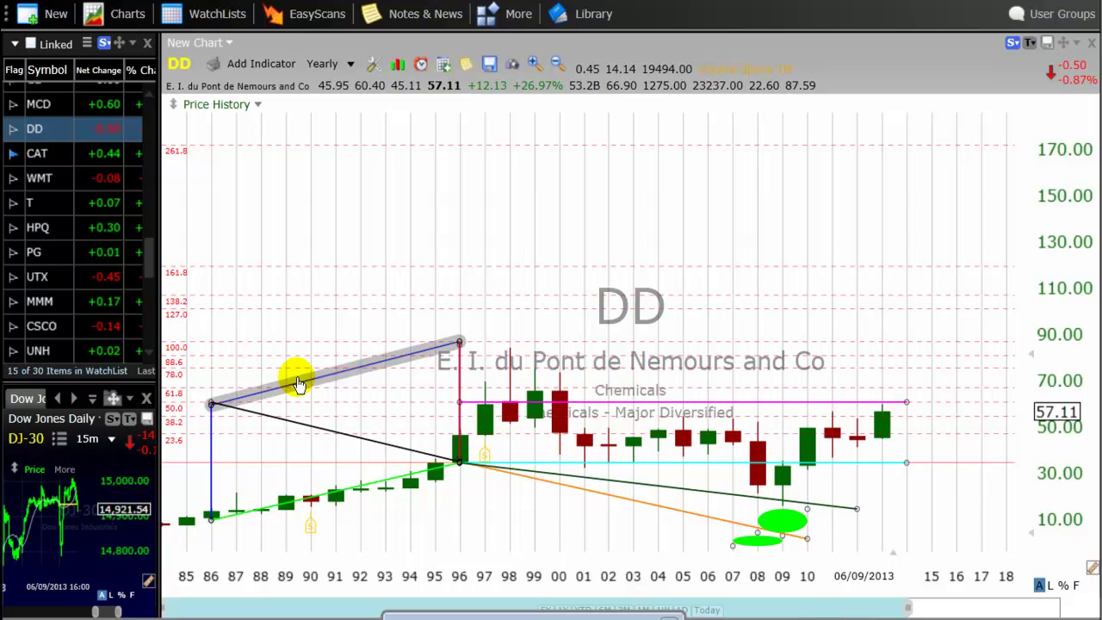
Open the GE chart from the watchlist and widen the dark green ellipse above the 2000 high.
left_click(151, 97)
left_click(150, 96)
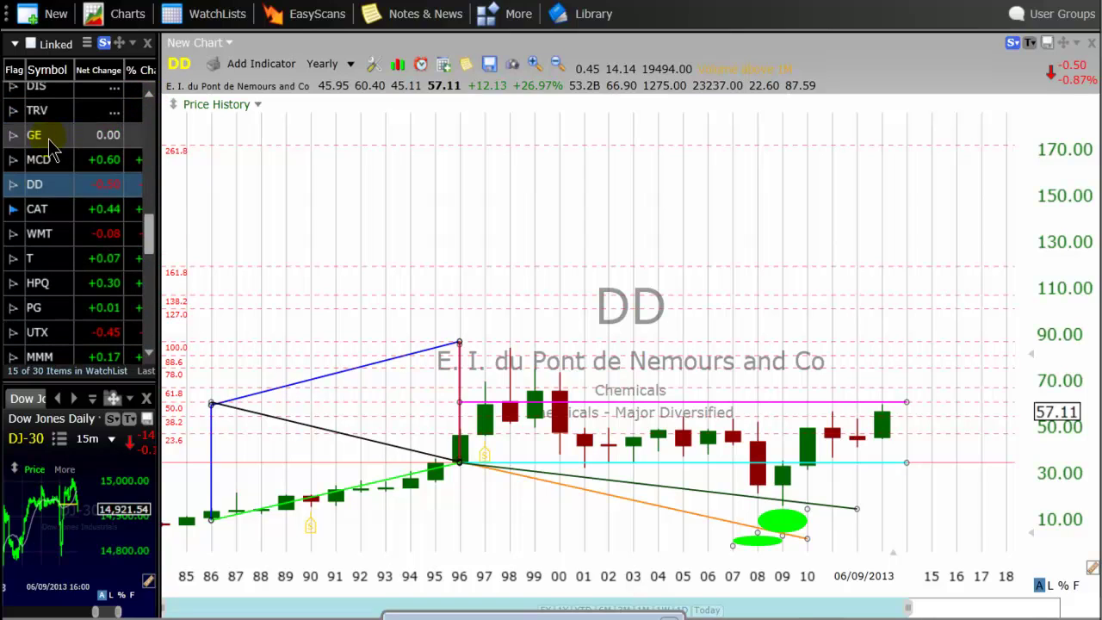
left_click(49, 139)
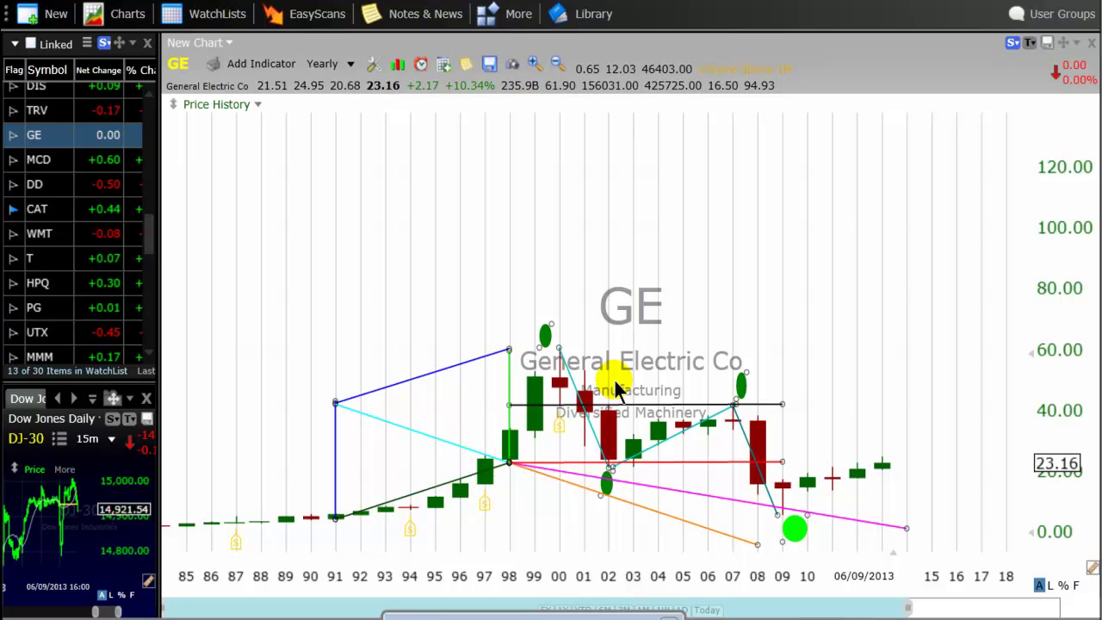
left_click_drag(560, 353, 559, 328)
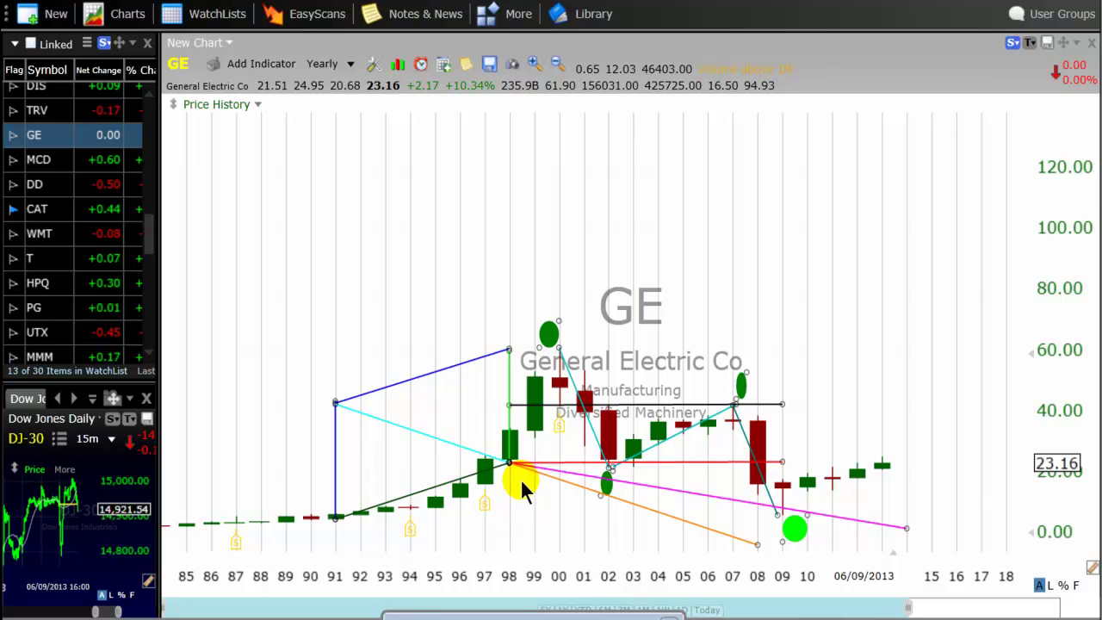
Examine GE's 1997 and 2000 bars, the 1998 line peak and the black horizontal line against the yearly pattern.
right_click(498, 384)
left_click(484, 392)
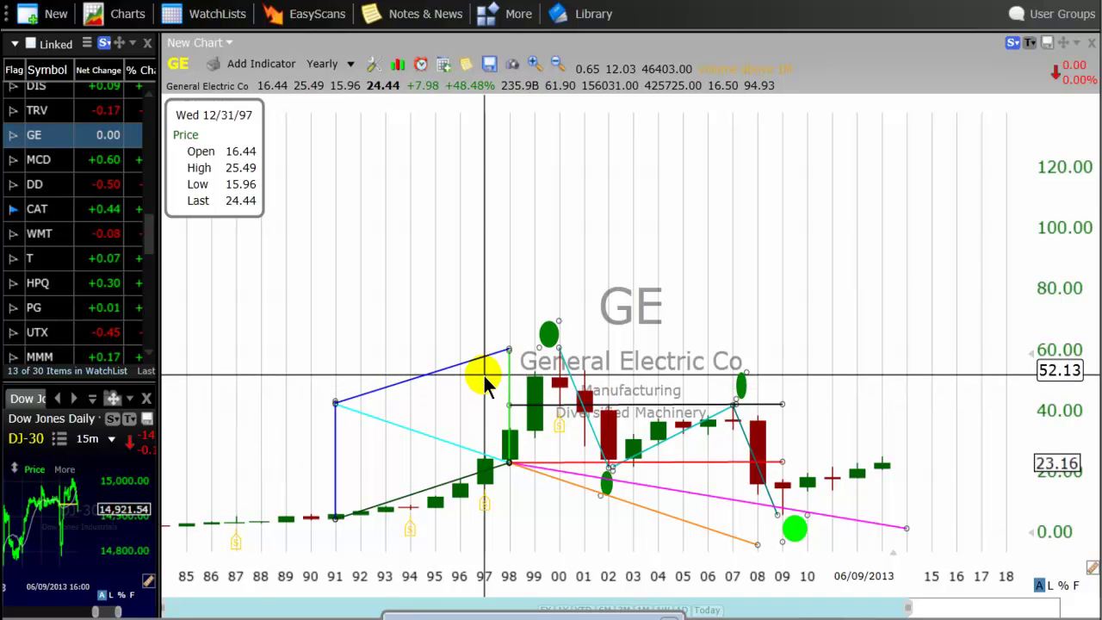
left_click(509, 344)
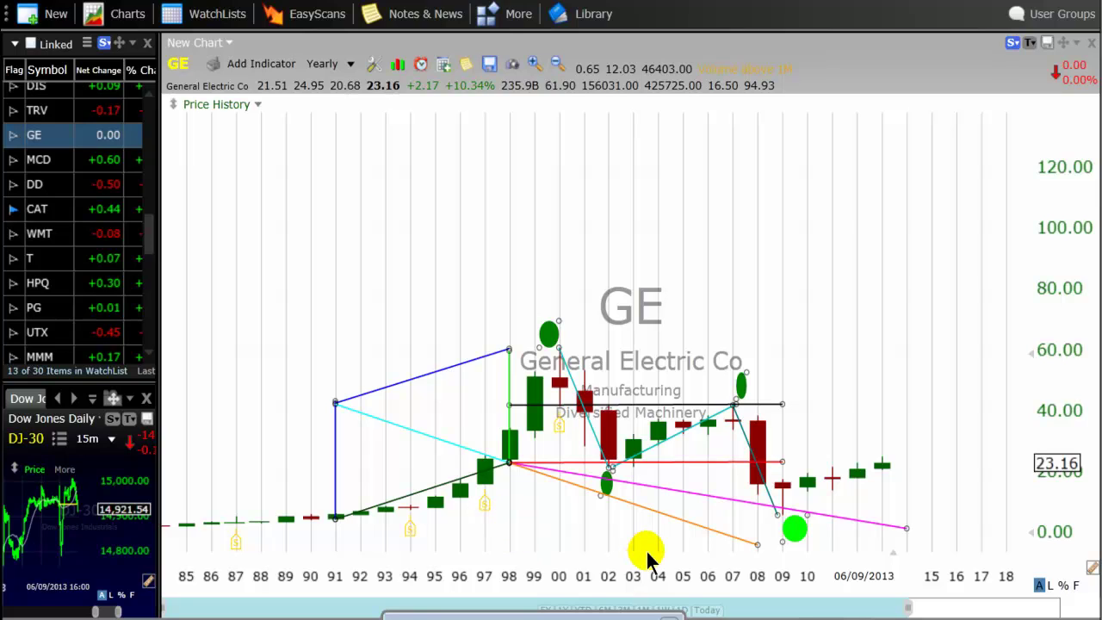
left_click(558, 388)
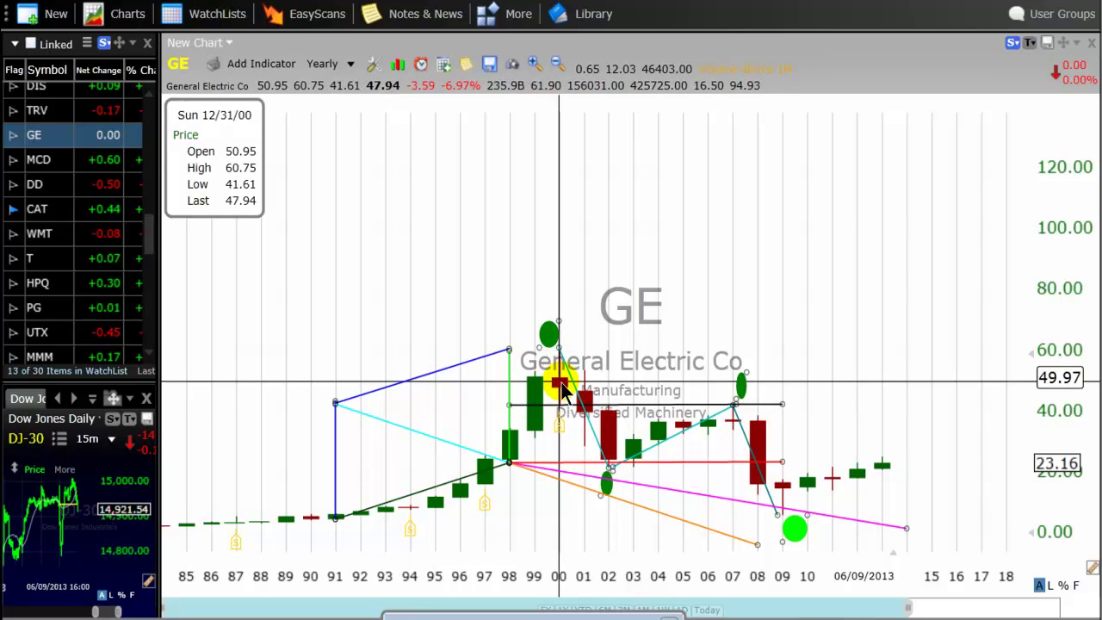
left_click(559, 349)
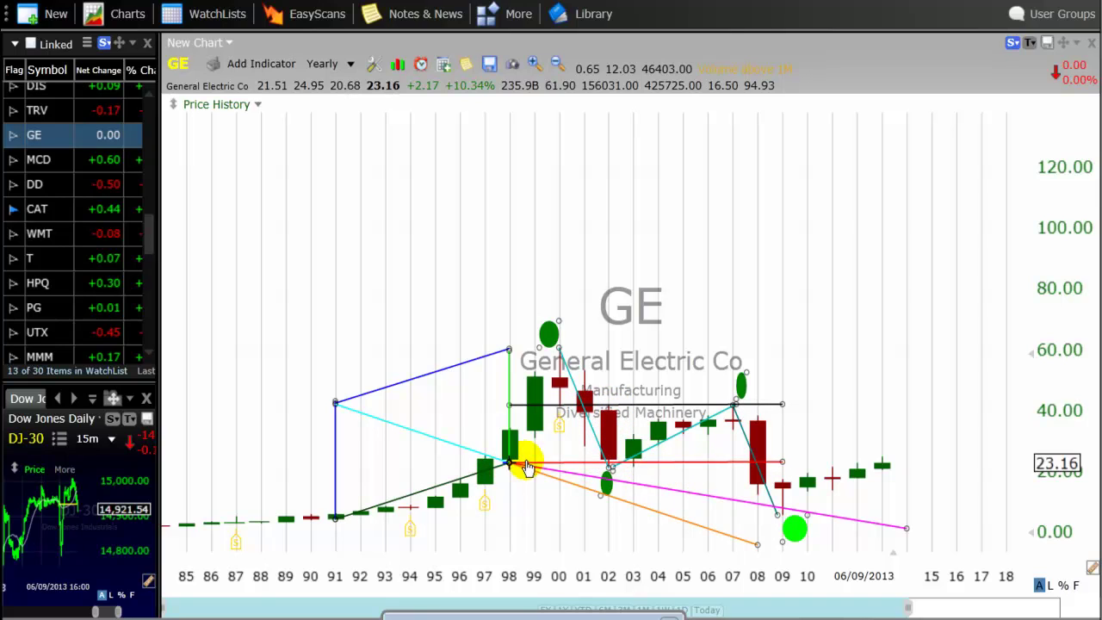
left_click(575, 404)
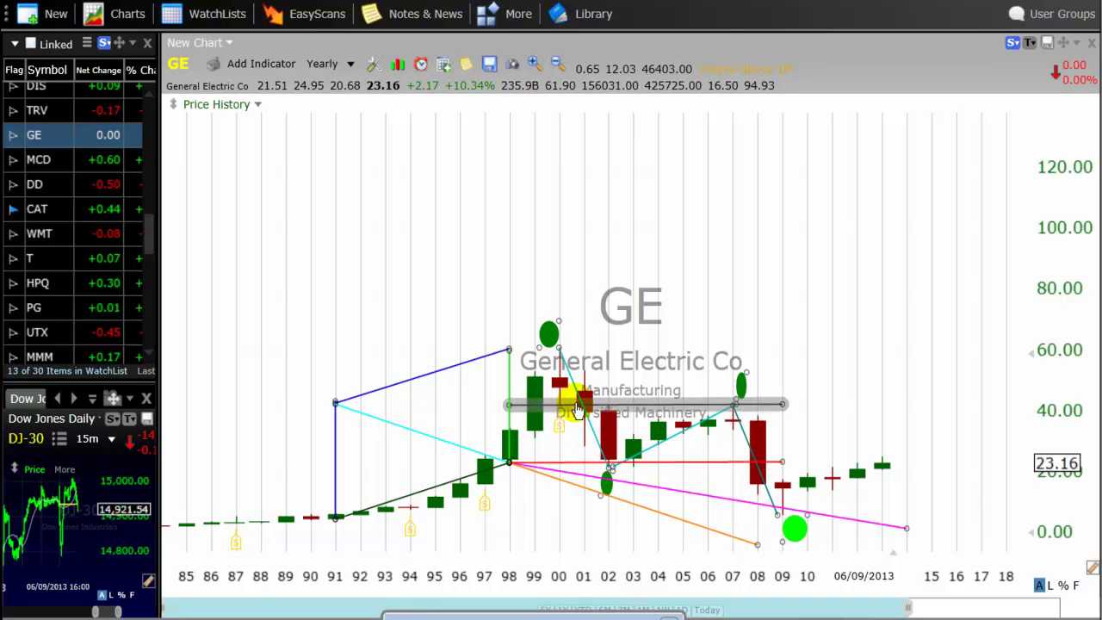
left_click(582, 416)
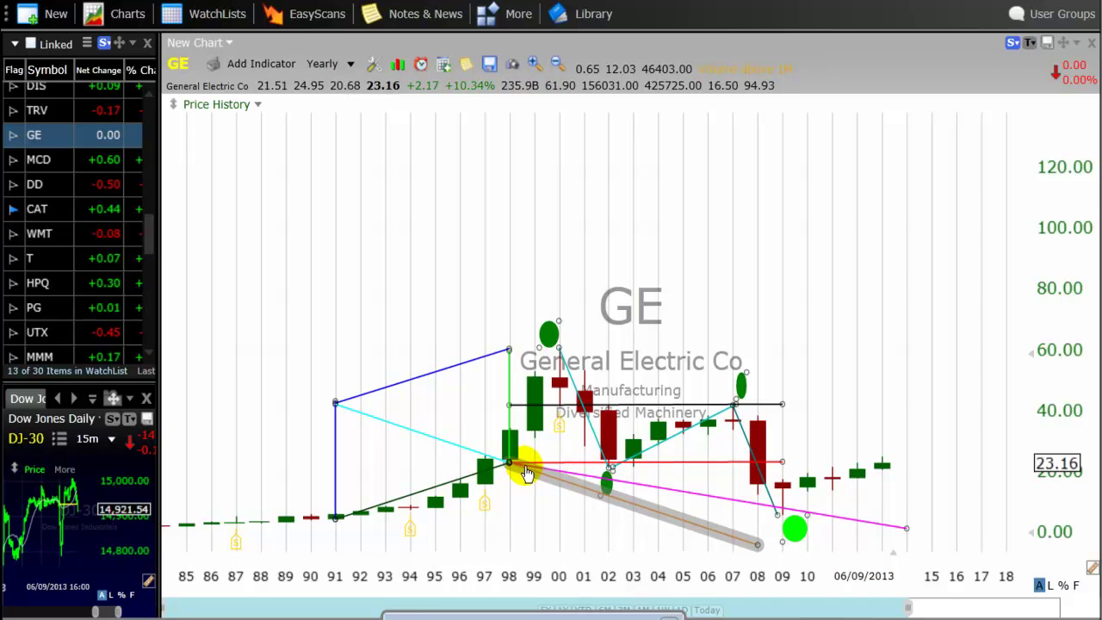
Examine GE's marked turning points at the 2009 low, the 2002 low and the 2007 high.
left_click(793, 528)
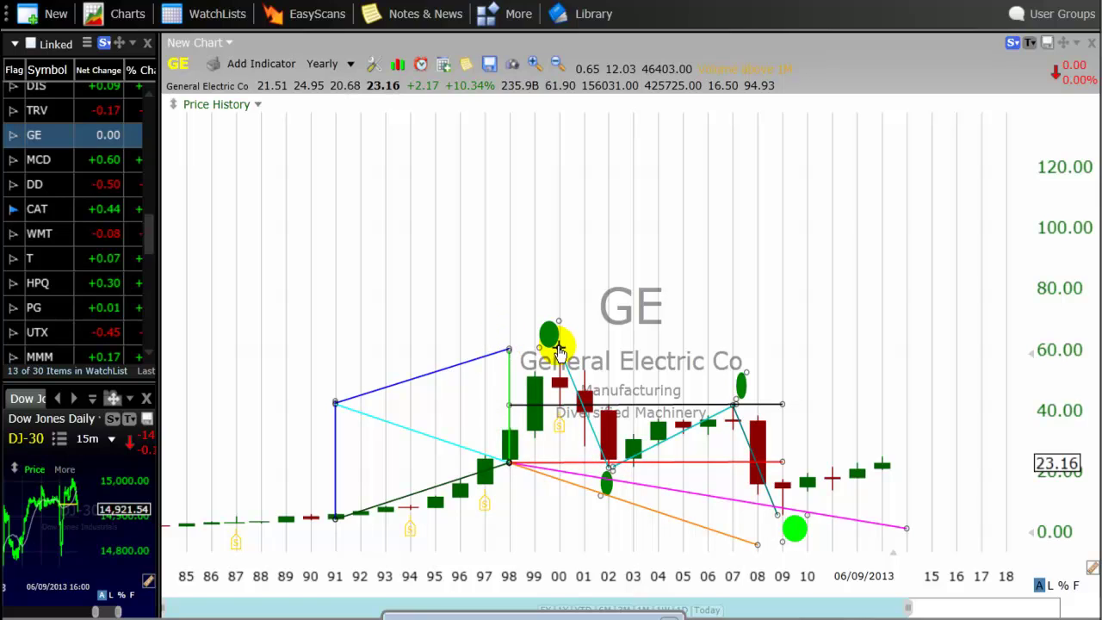
left_click(609, 468)
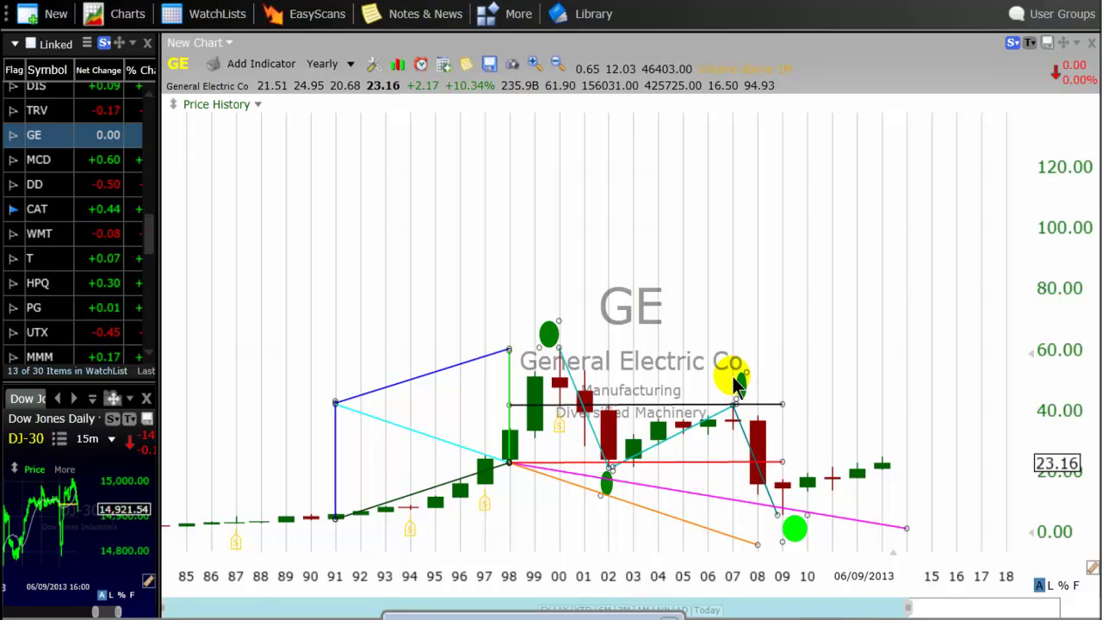
left_click(734, 384)
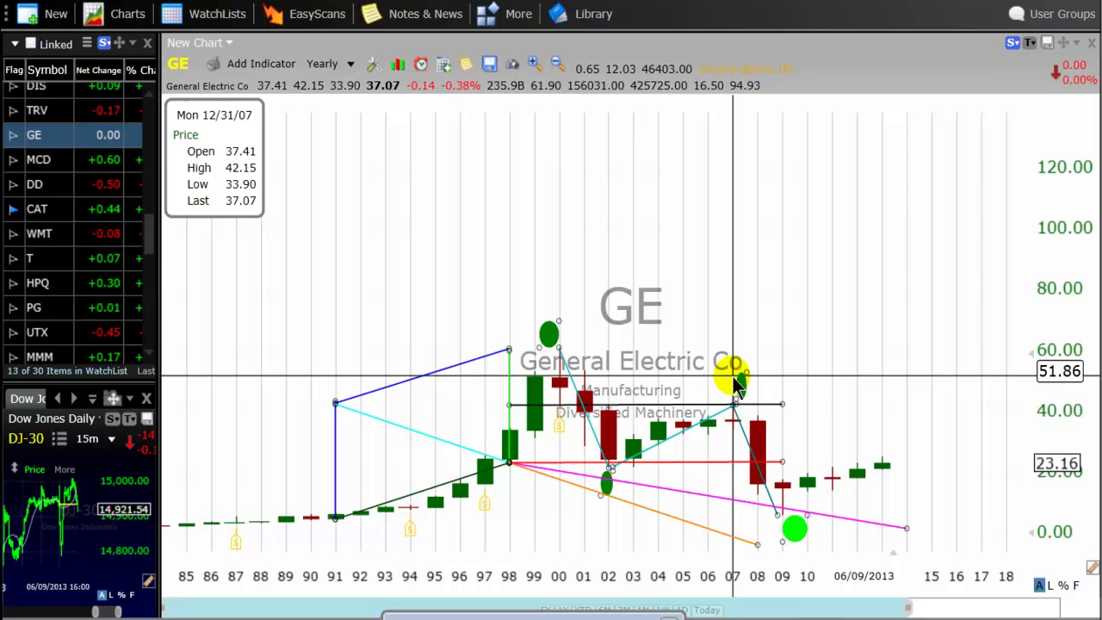
left_click_drag(734, 383, 755, 455)
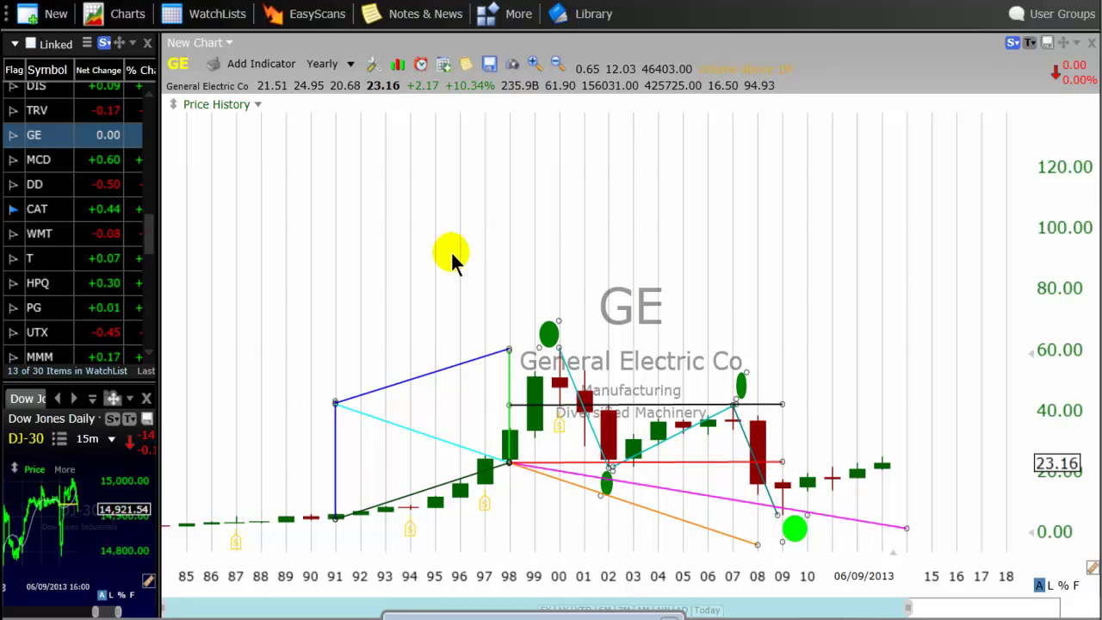
Extend the red horizontal line on the GE chart from 2009 to the 2013 bar, keeping it nearly level.
scroll(520, 278, "up", 3)
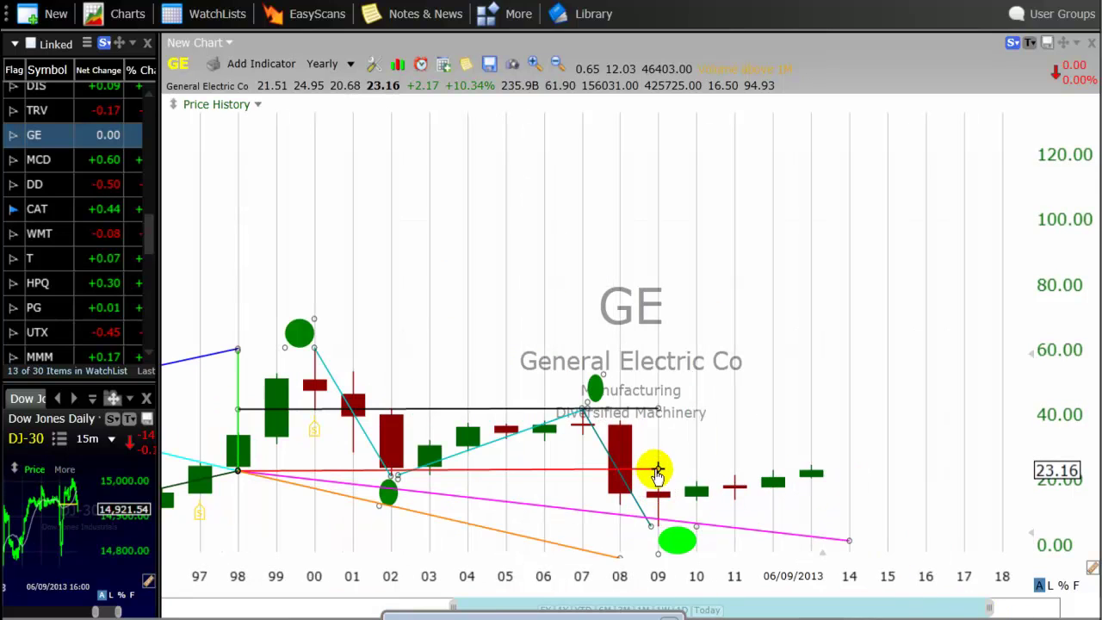
left_click_drag(658, 472, 804, 472)
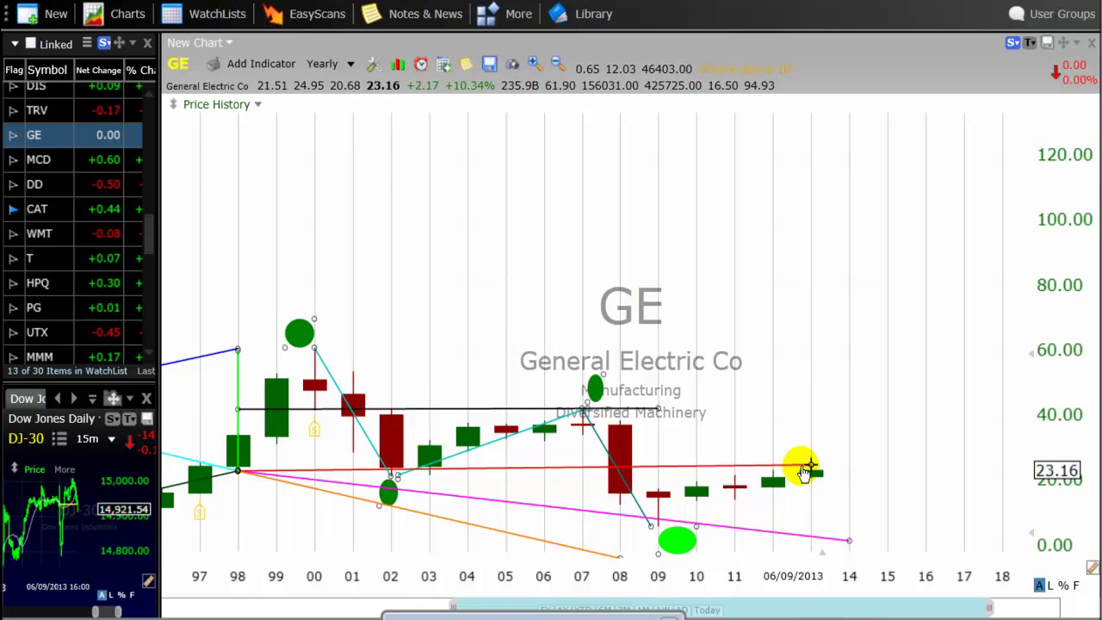
left_click_drag(804, 472, 815, 474)
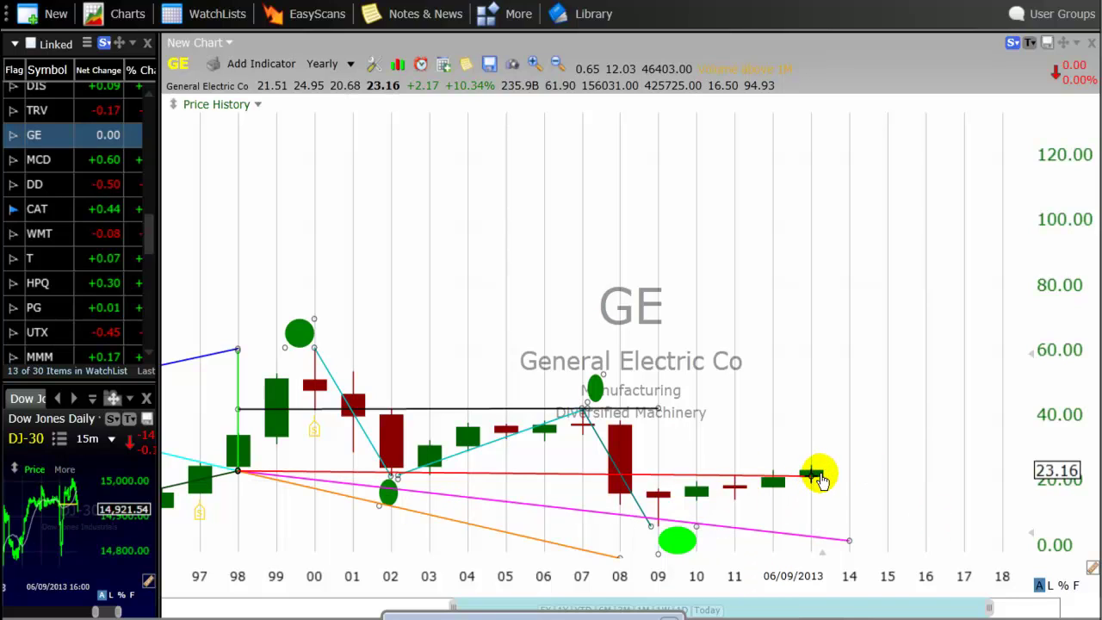
left_click_drag(816, 479, 814, 484)
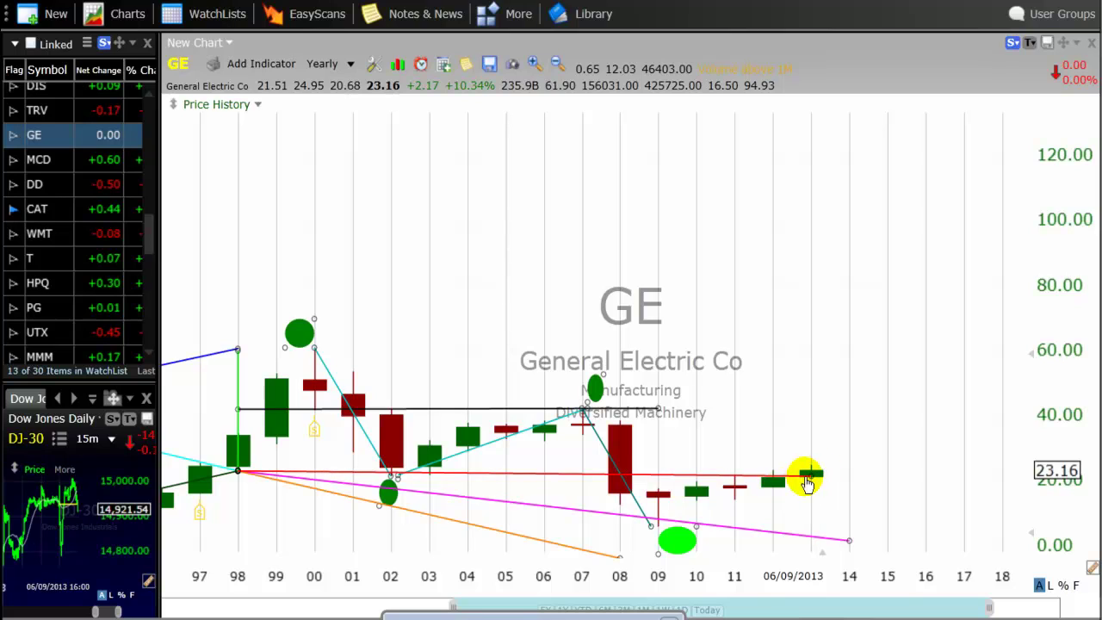
View GE's recent price action on 10-minute bars over the past several days.
left_click(254, 460)
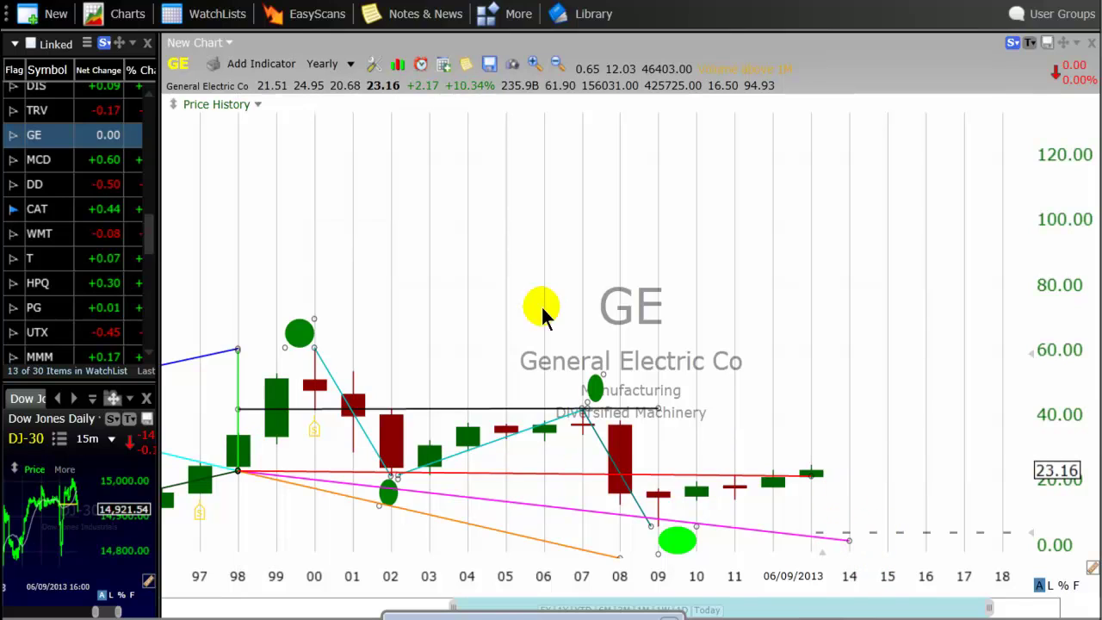
left_click(350, 65)
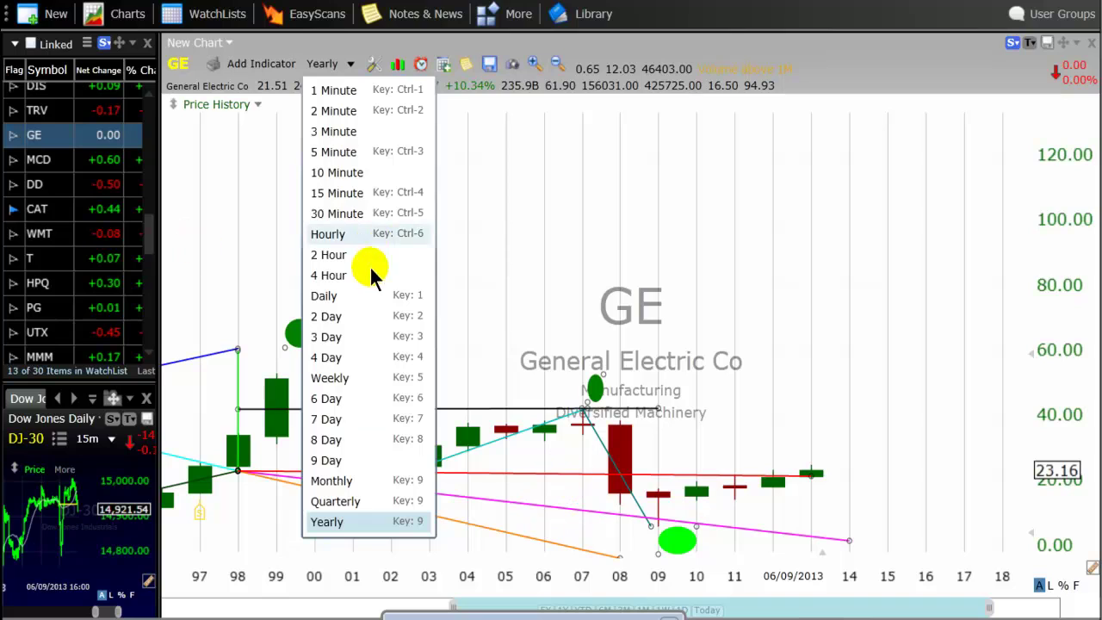
left_click(336, 175)
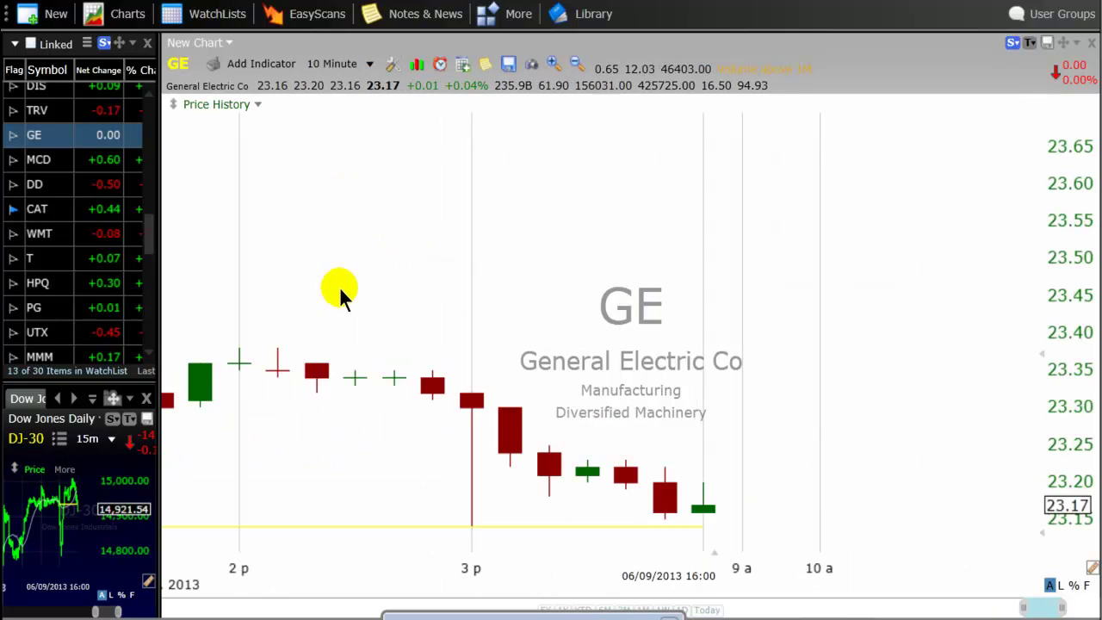
scroll(331, 315, "down", 8)
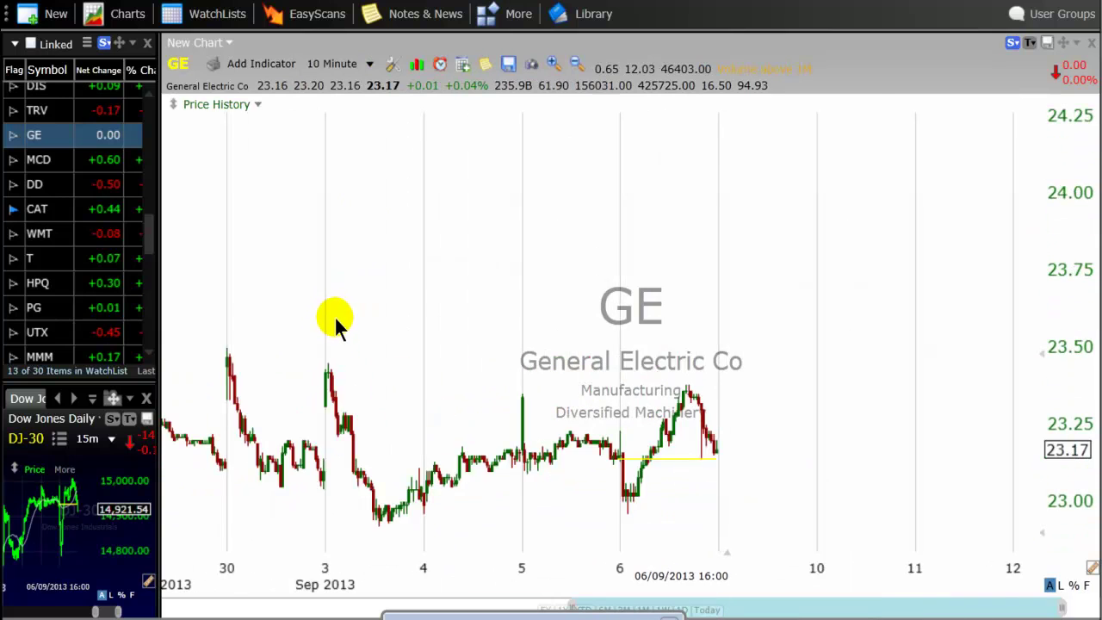
Switch the GE chart to hourly bars and draw a falling trend line from the early-August high to about 22.50 in early October.
left_click(370, 64)
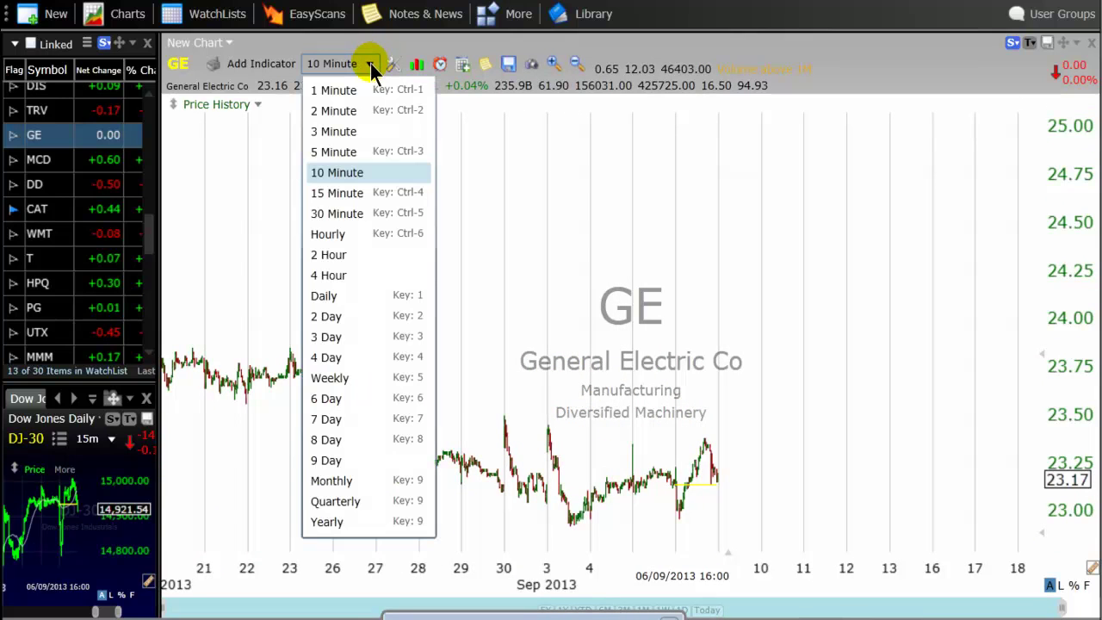
left_click(338, 235)
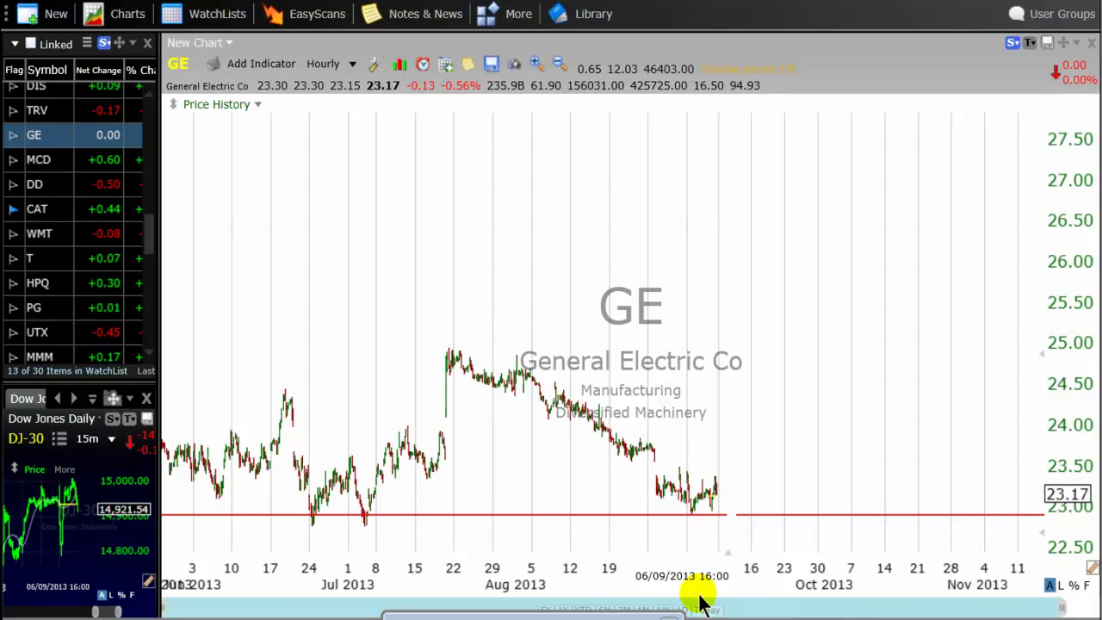
double_click(364, 519)
left_click(249, 519)
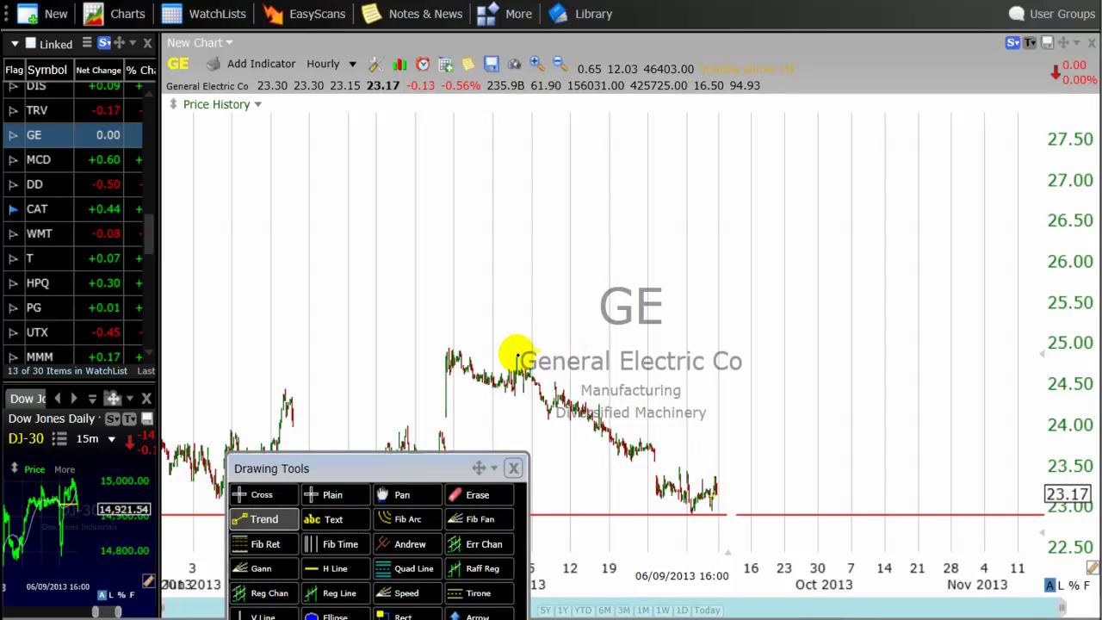
left_click_drag(516, 354, 832, 543)
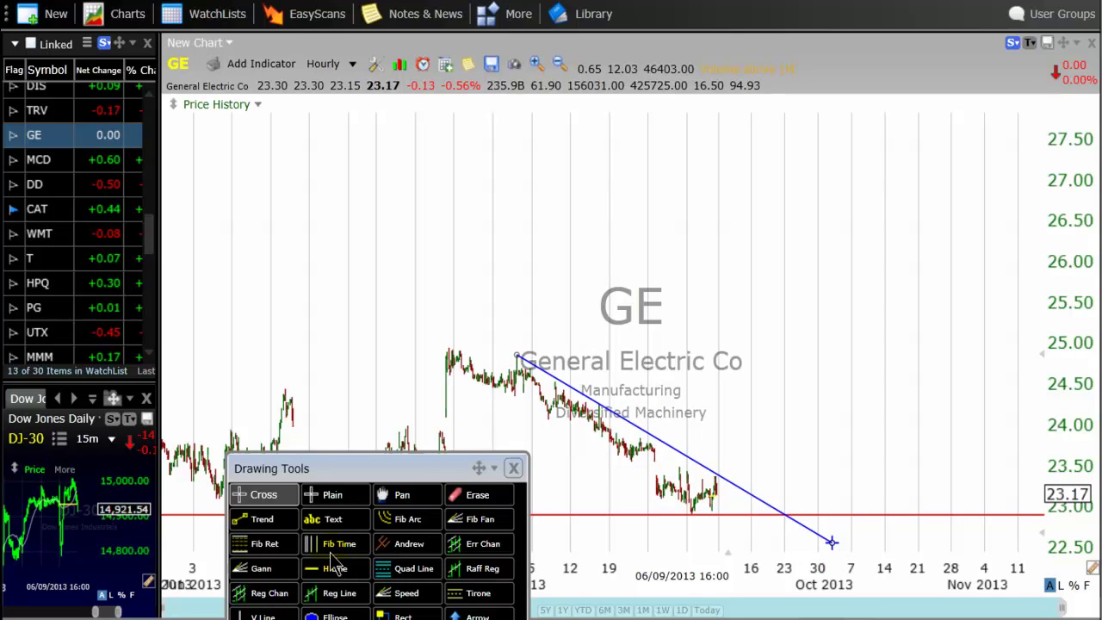
Draw a second falling trend line under the hourly prices, roughly parallel to the first, from about 24.50 in early August to about 22.50 in September.
left_click(254, 519)
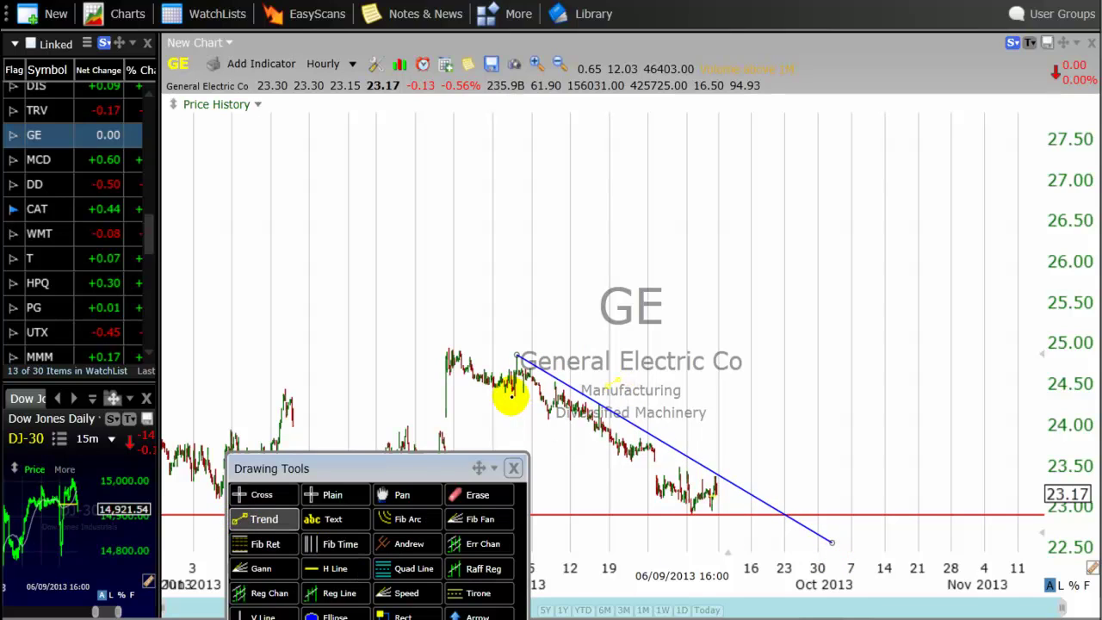
mouse_move(513, 378)
left_mouse_down()
mouse_move(695, 509)
mouse_move(771, 547)
left_mouse_up()
left_click_drag(291, 465, 275, 553)
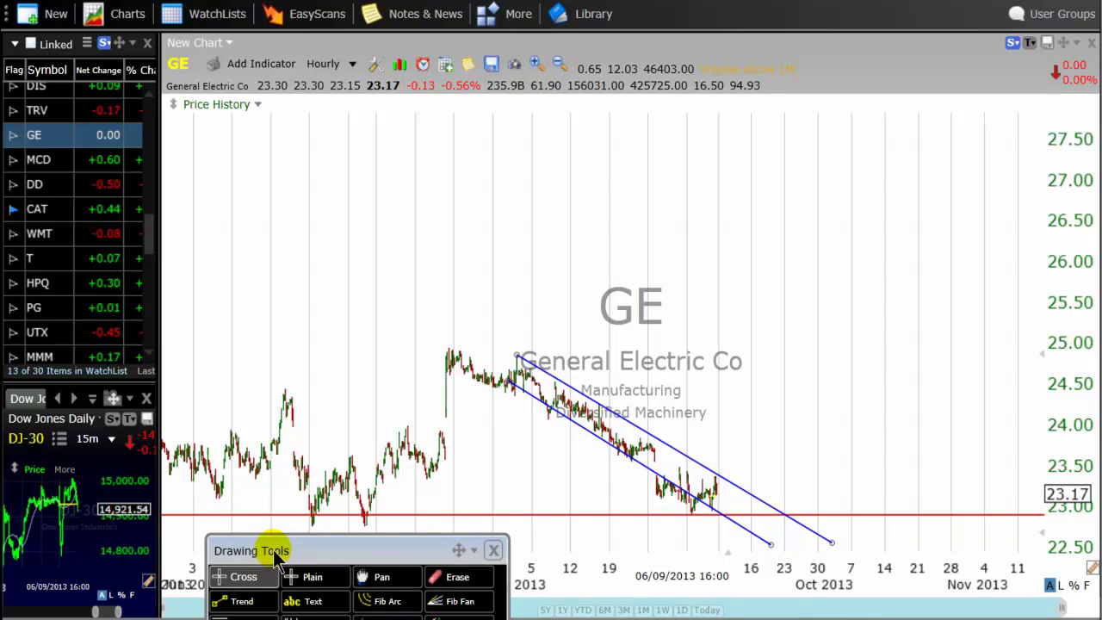
Return the GE chart to yearly bars and adjust the visible range to span 1985 to 2012.
left_click(353, 65)
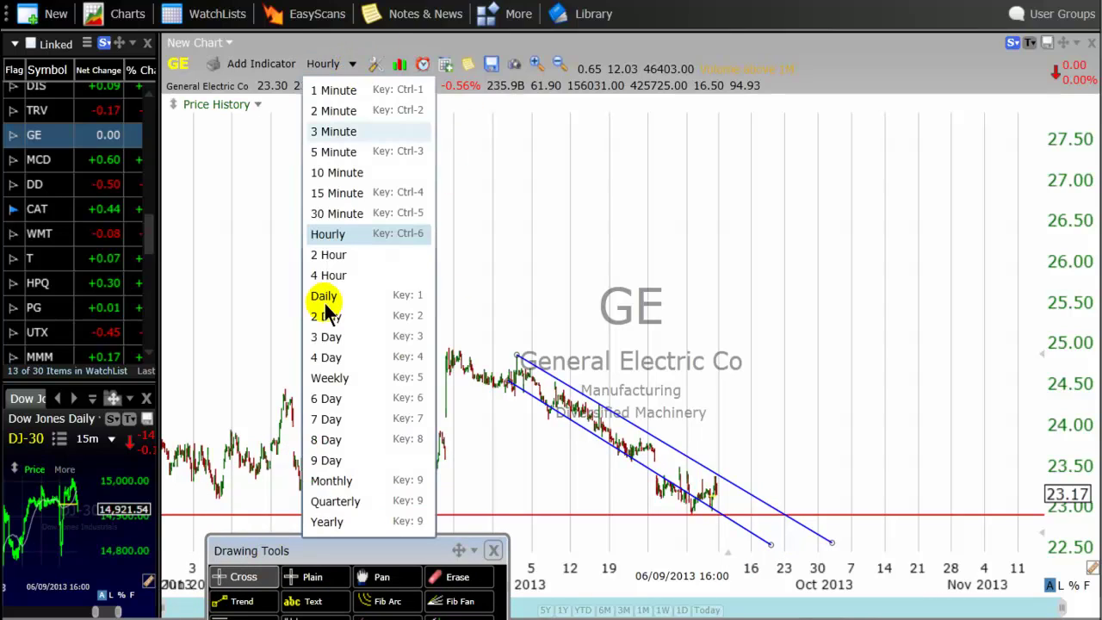
left_click(328, 521)
left_click_drag(362, 556, 231, 611)
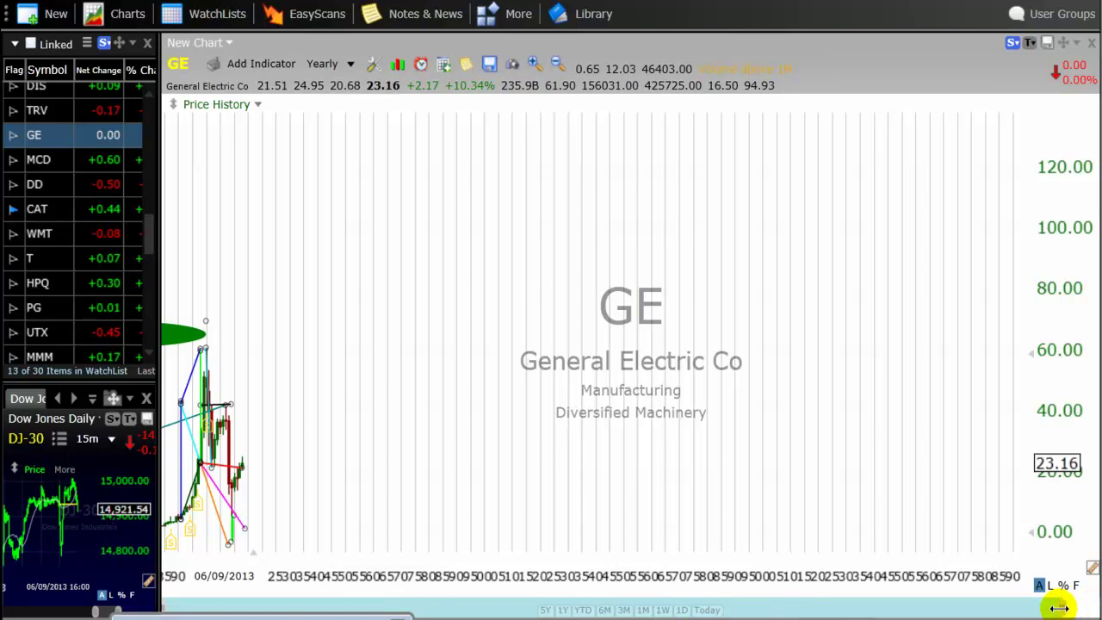
left_click_drag(1058, 608, 821, 611)
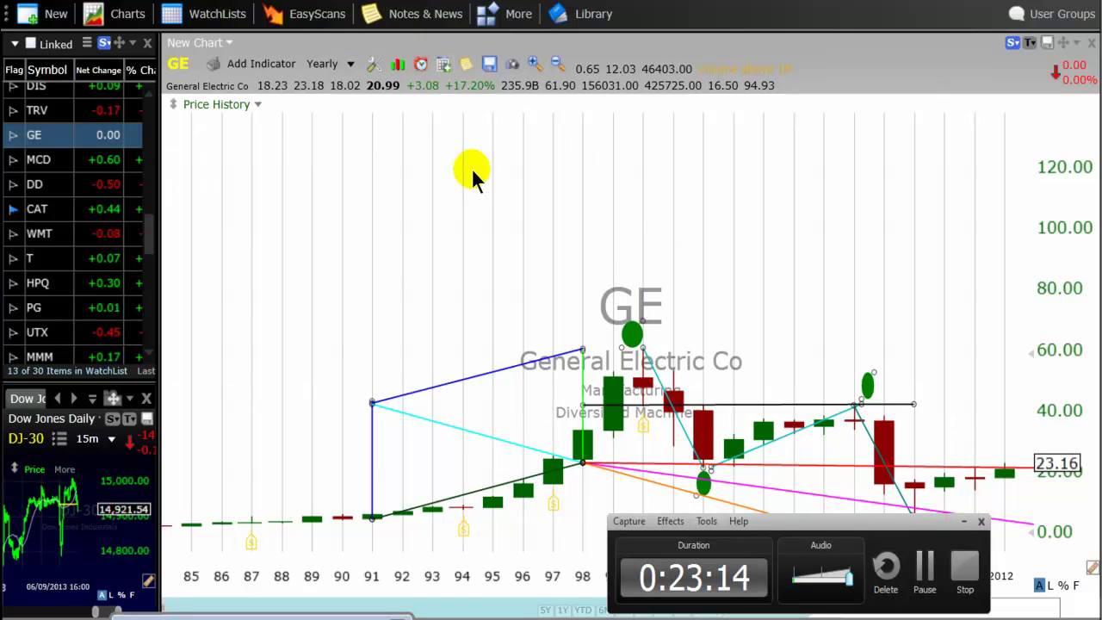
left_click(963, 522)
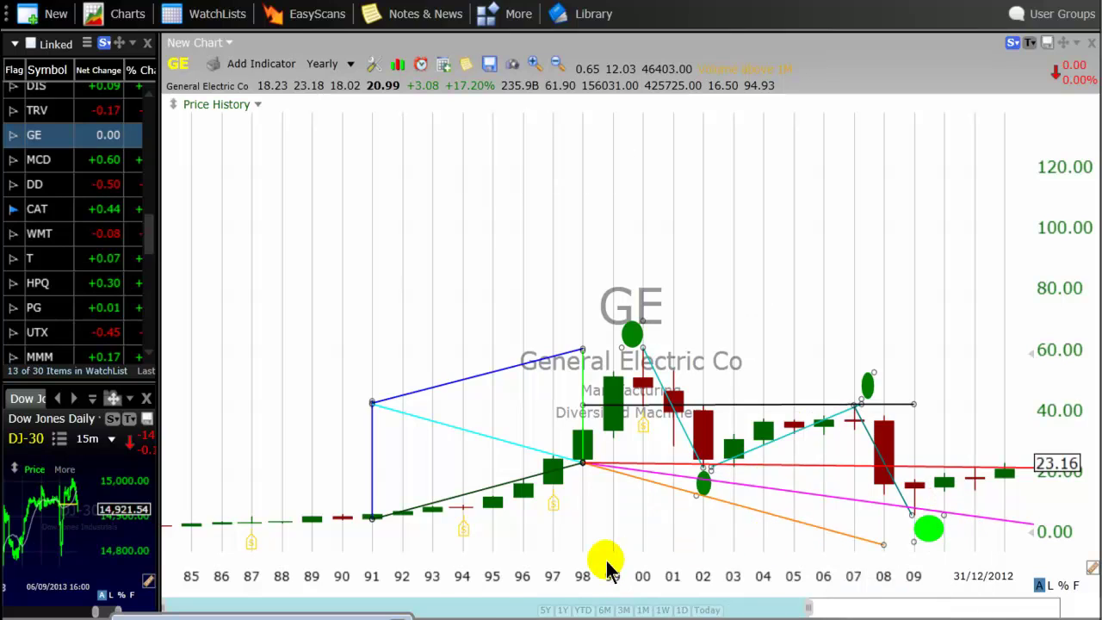